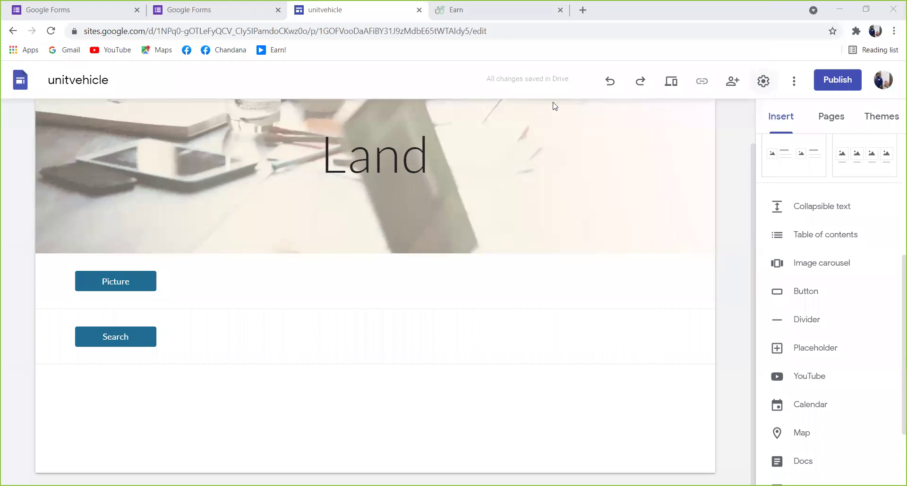
- Open the site's Feedback page and insert the existing Google Form named Feedback form
scroll(555, 106, up, 1)
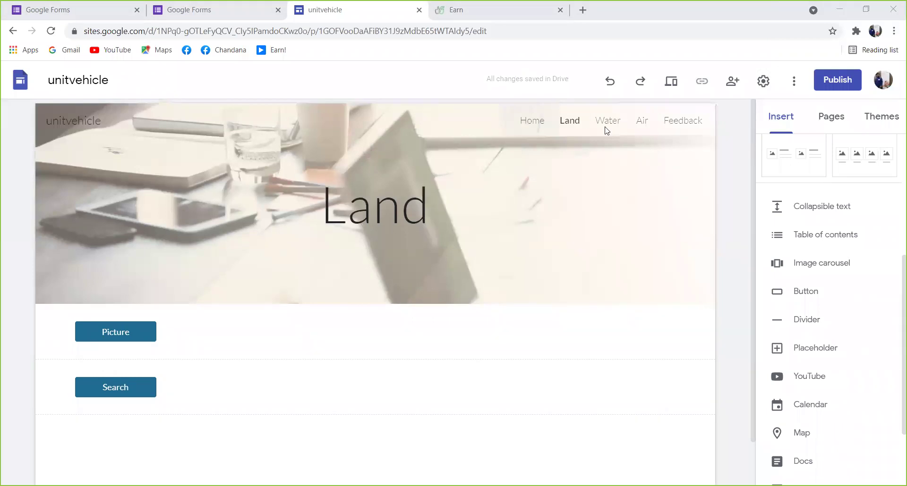
mouse_move(644, 129)
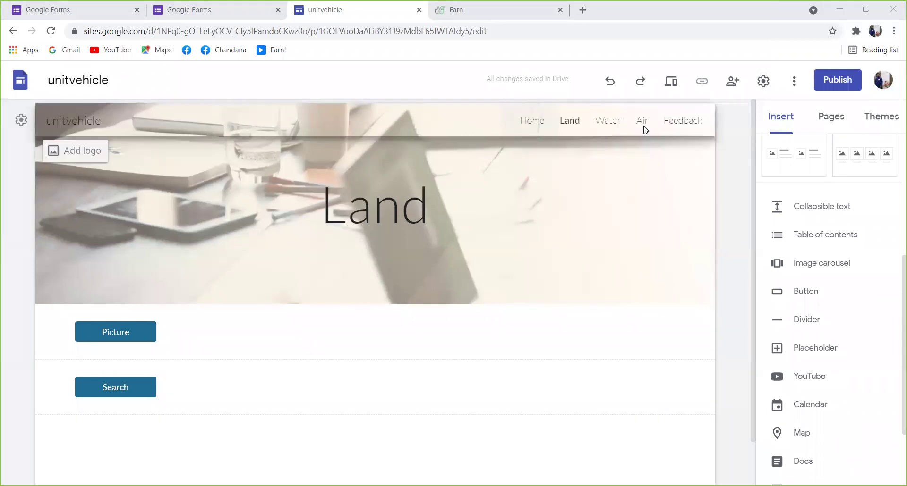
click(688, 123)
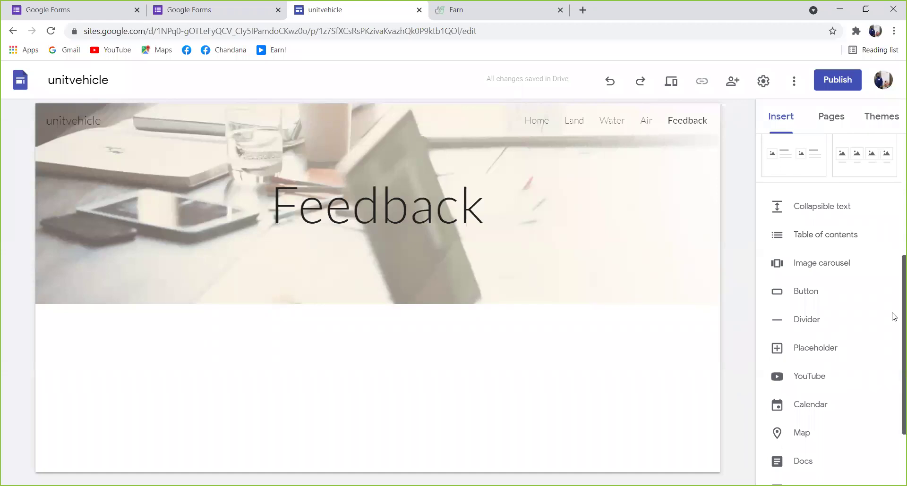
scroll(894, 316, down, 3)
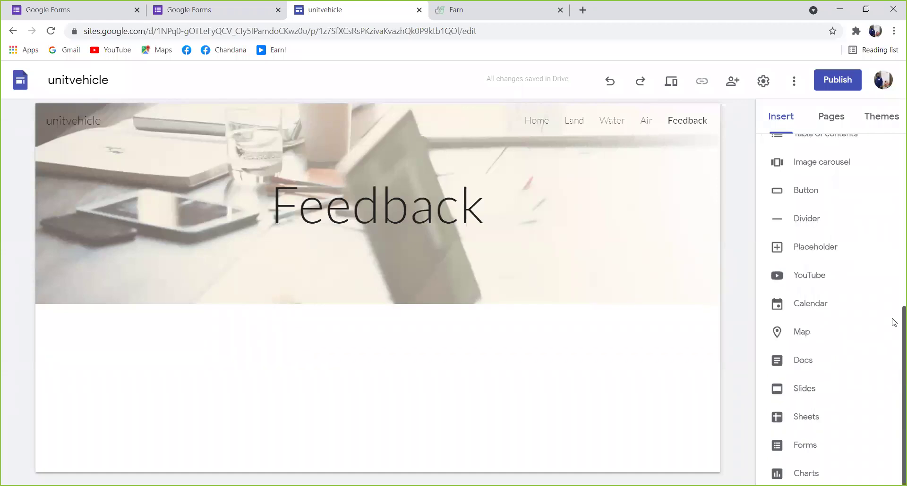
click(809, 448)
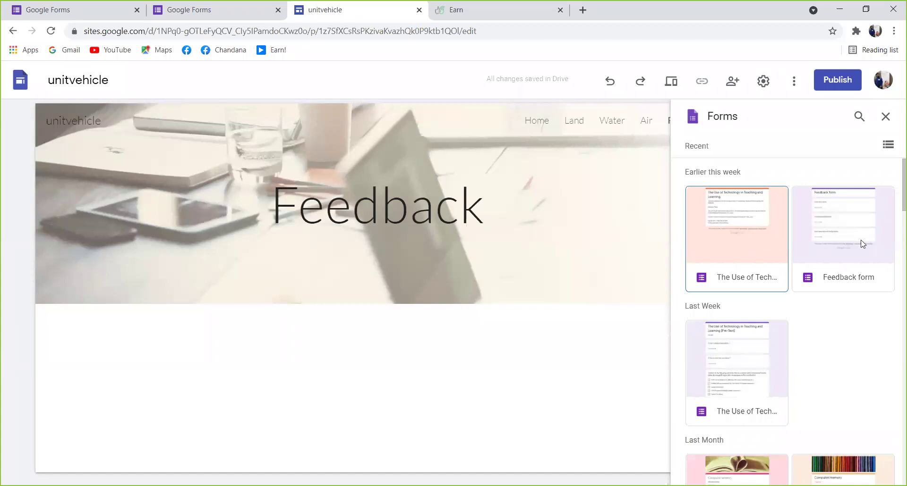
click(887, 121)
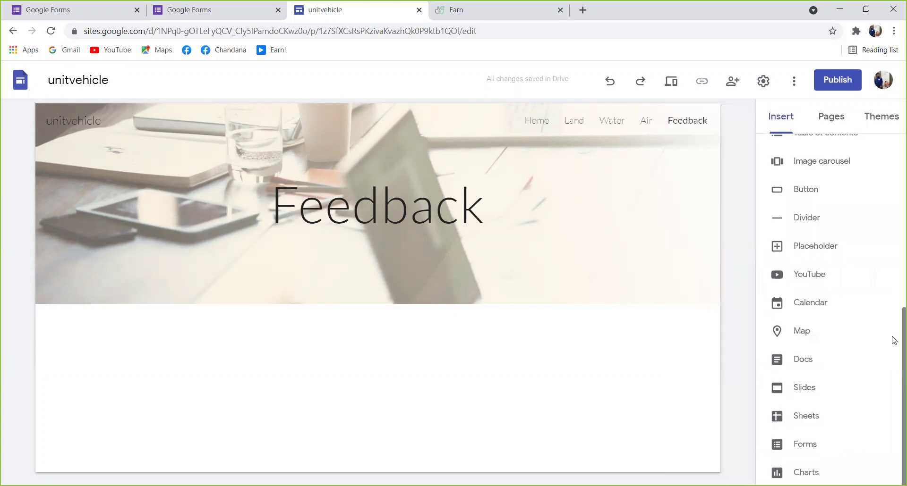
click(811, 445)
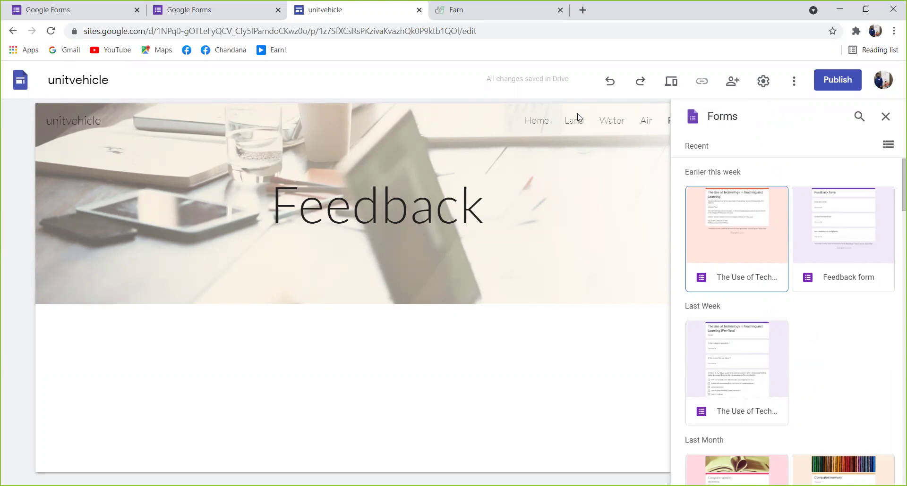
click(851, 250)
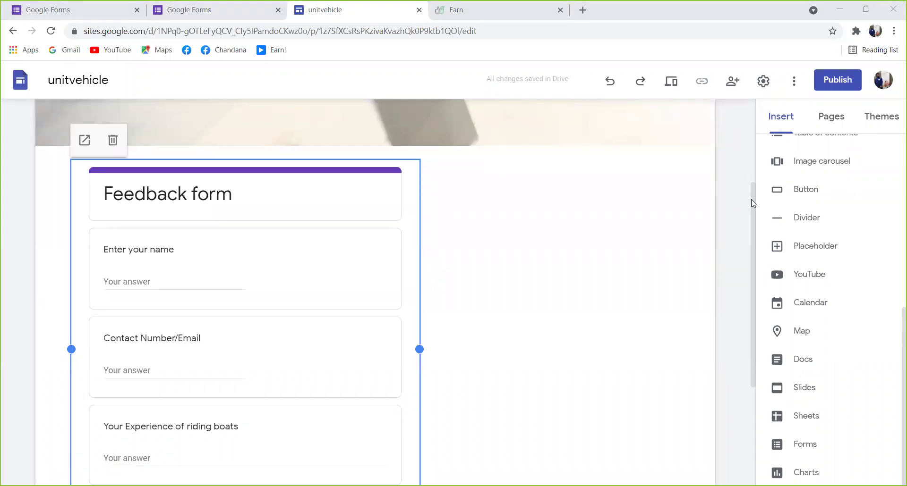
- Move the embedded Feedback form to the horizontal centre of its section, making it slightly wider
scroll(756, 248, down, 2)
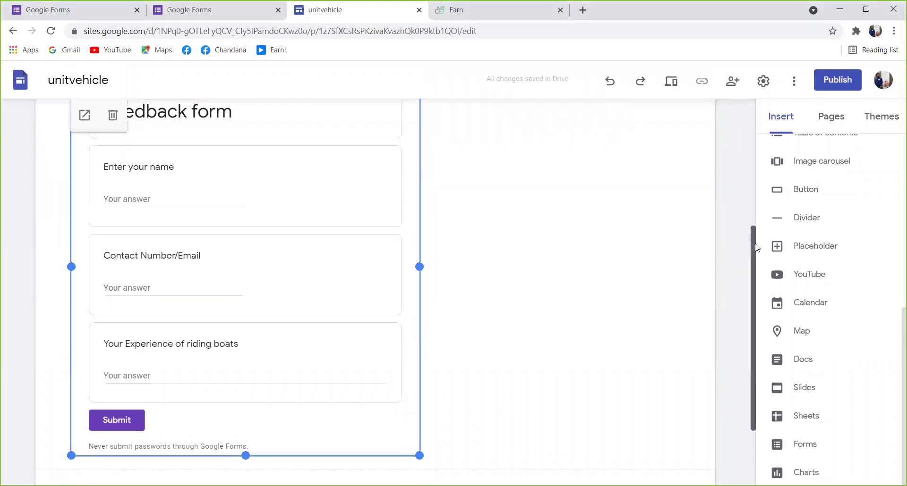
scroll(756, 321, down, 2)
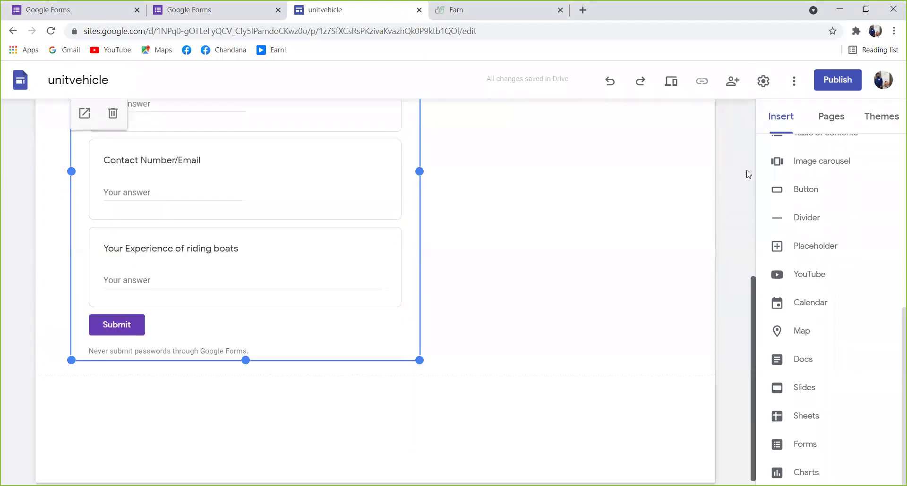
scroll(749, 175, up, 5)
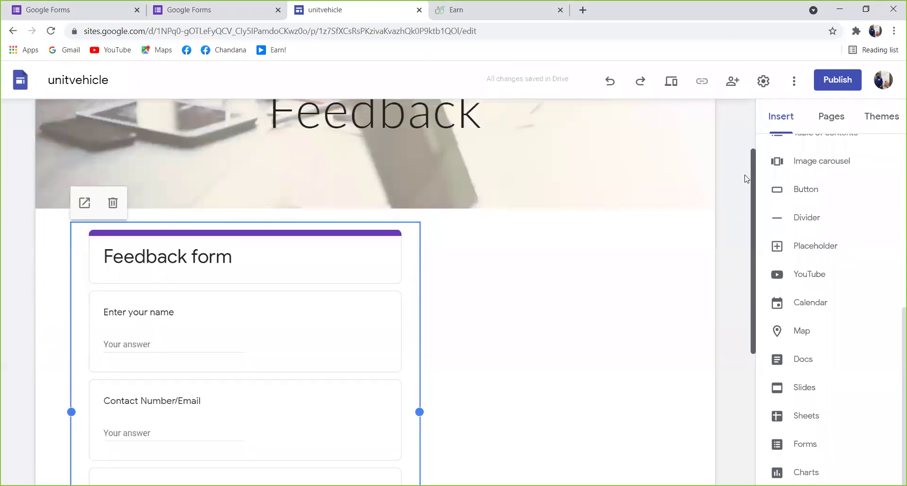
scroll(747, 179, down, 1)
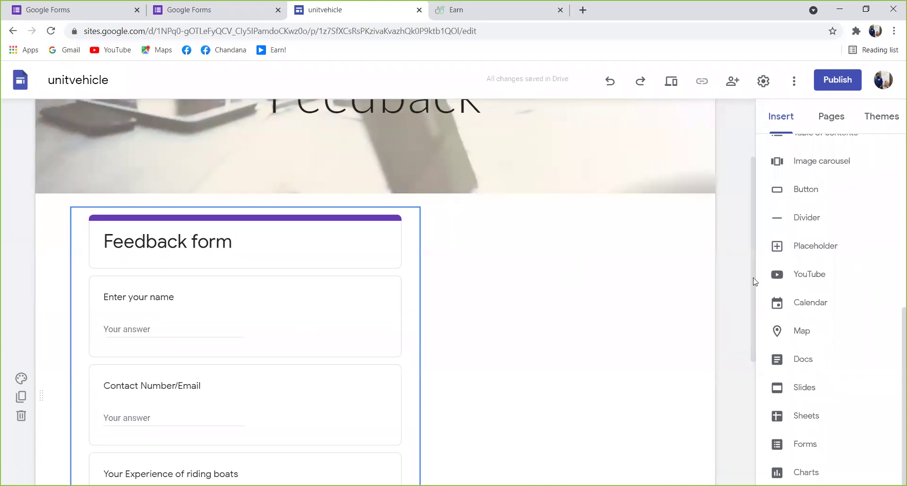
scroll(751, 225, up, 2)
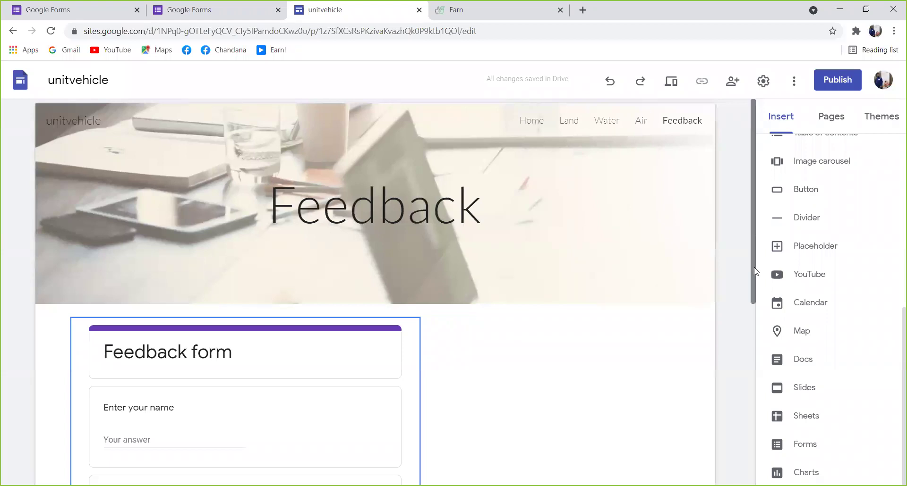
scroll(755, 295, down, 2)
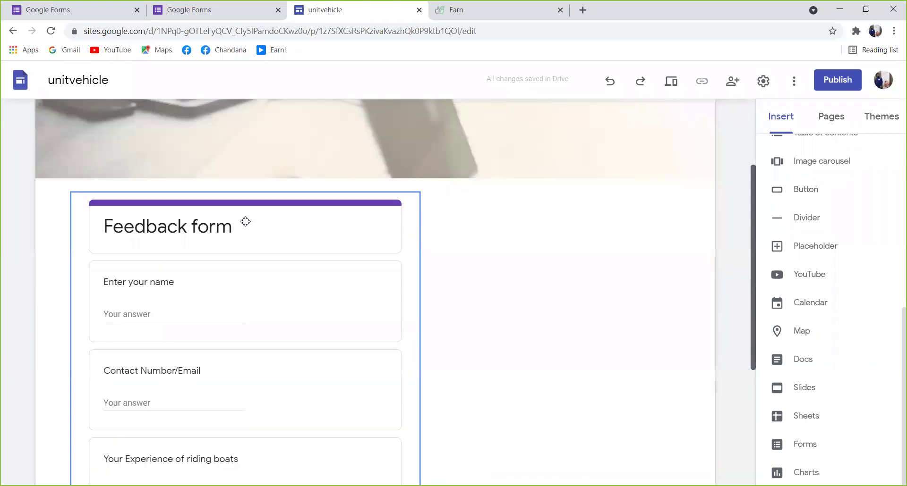
scroll(241, 198, down, 1)
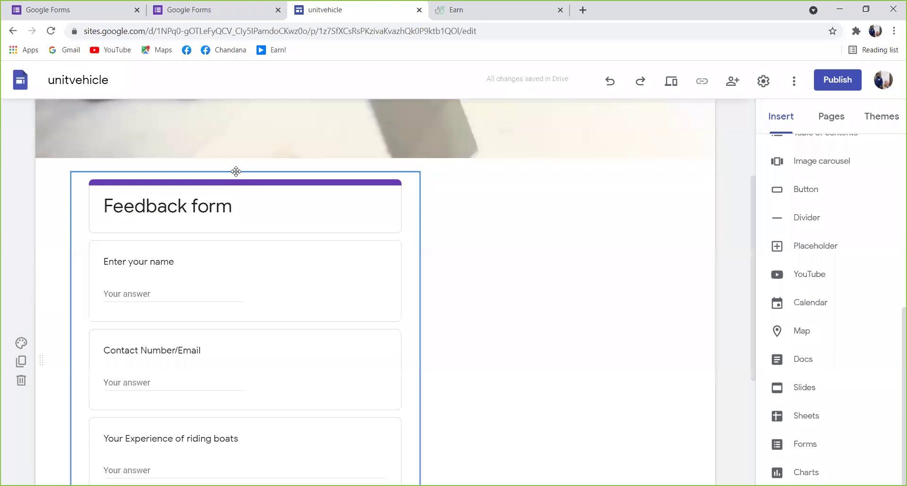
drag(237, 172, 599, 236)
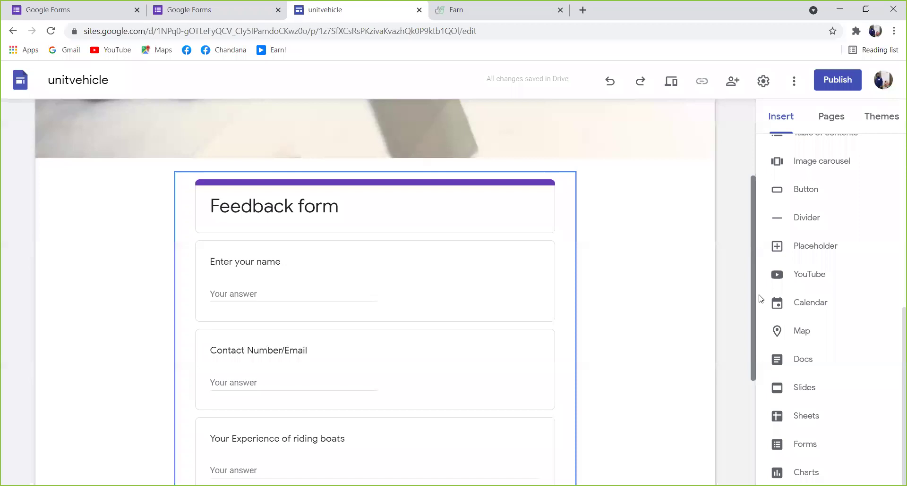
- Set the background of the section holding the Feedback form to Emphasis 2
scroll(760, 298, down, 2)
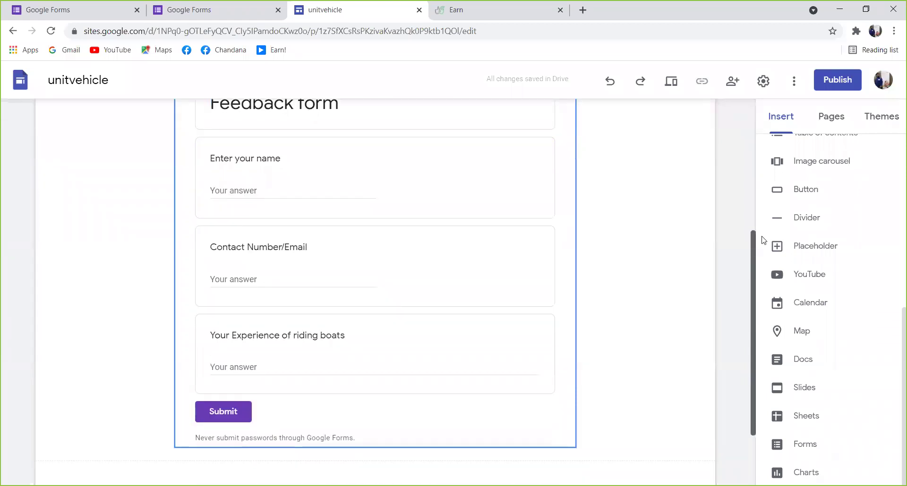
scroll(763, 232, up, 3)
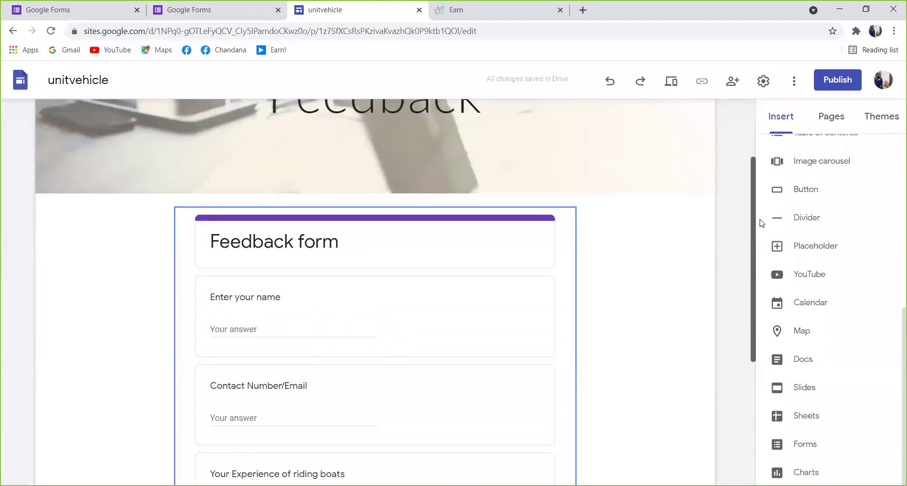
scroll(761, 223, up, 1)
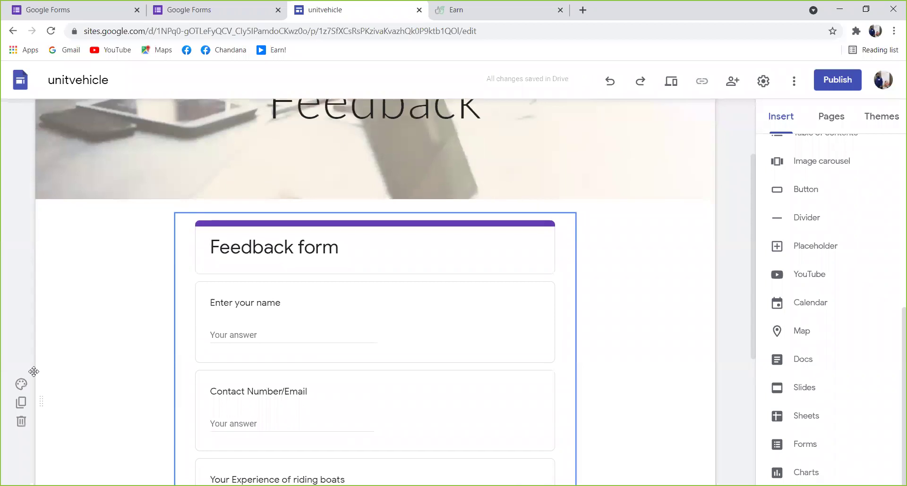
click(22, 384)
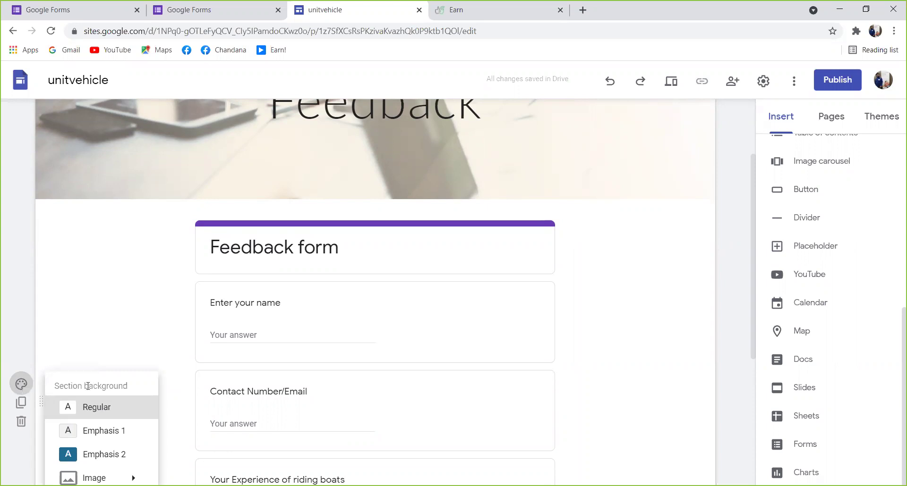
click(88, 456)
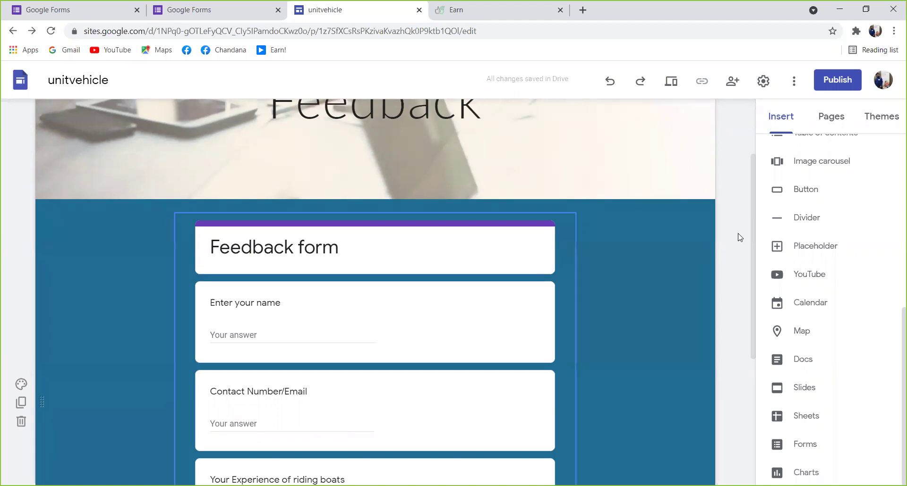
- Review the Feedback page from its header through the embedded form's question fields to the Submit button
drag(751, 234, 751, 301)
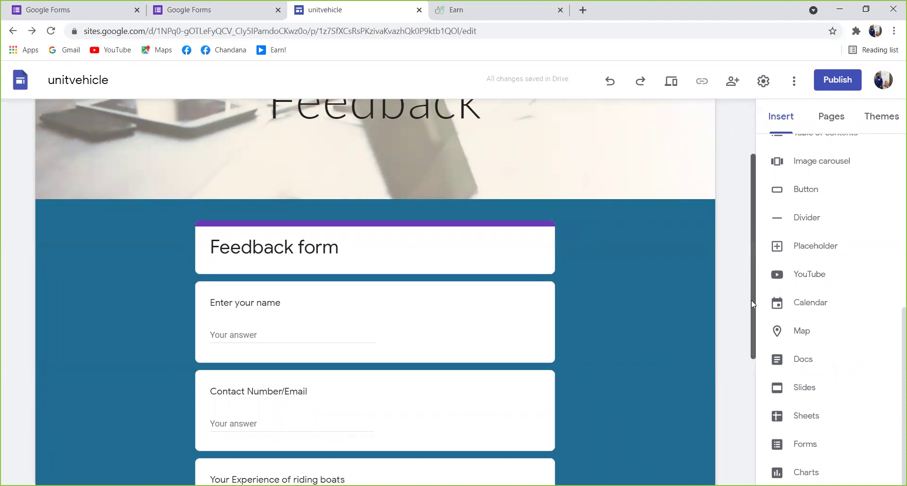
scroll(750, 294, up, 1)
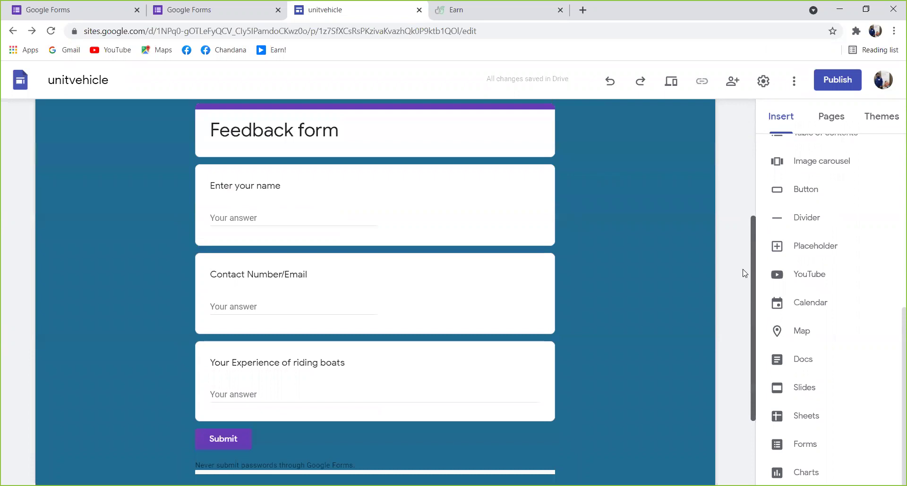
scroll(741, 239, up, 1)
scroll(741, 238, up, 1)
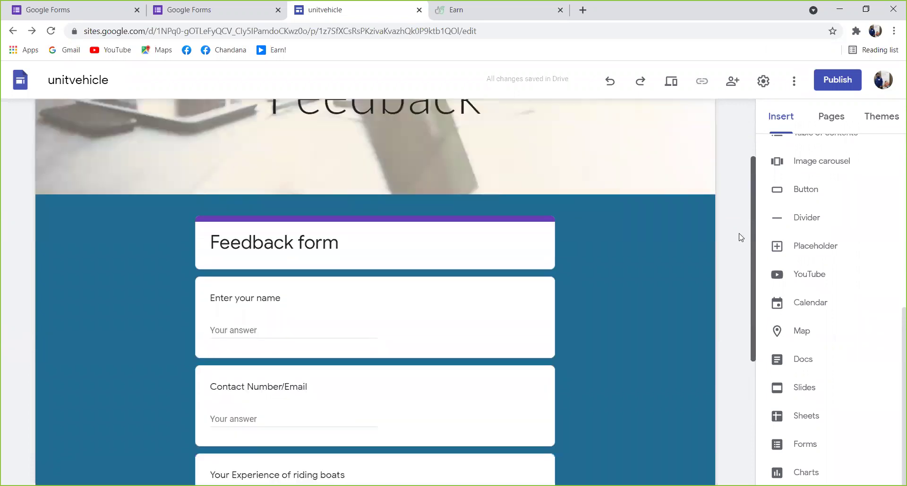
scroll(735, 184, up, 1)
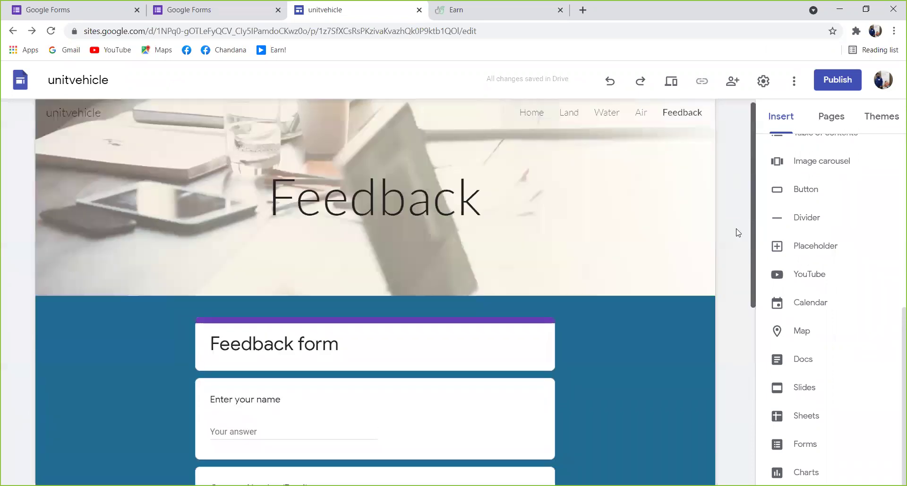
scroll(241, 310, down, 1)
click(228, 318)
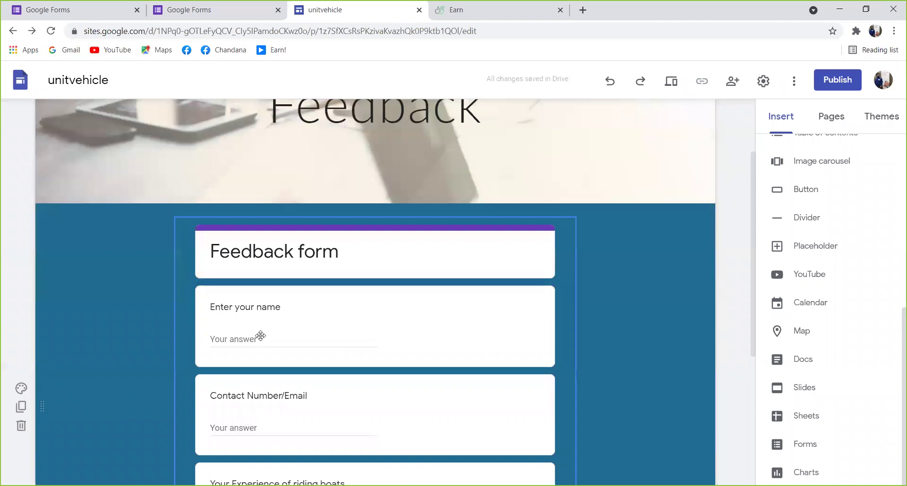
click(261, 426)
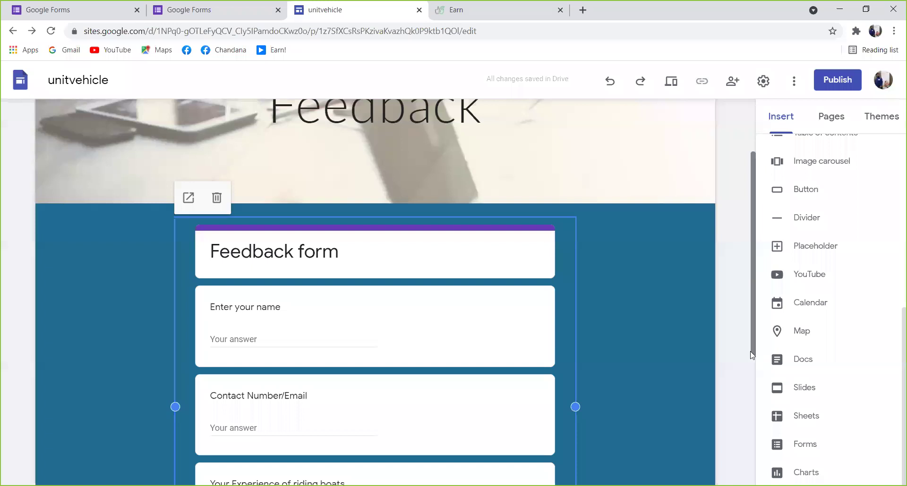
scroll(753, 339, down, 4)
scroll(331, 312, down, 1)
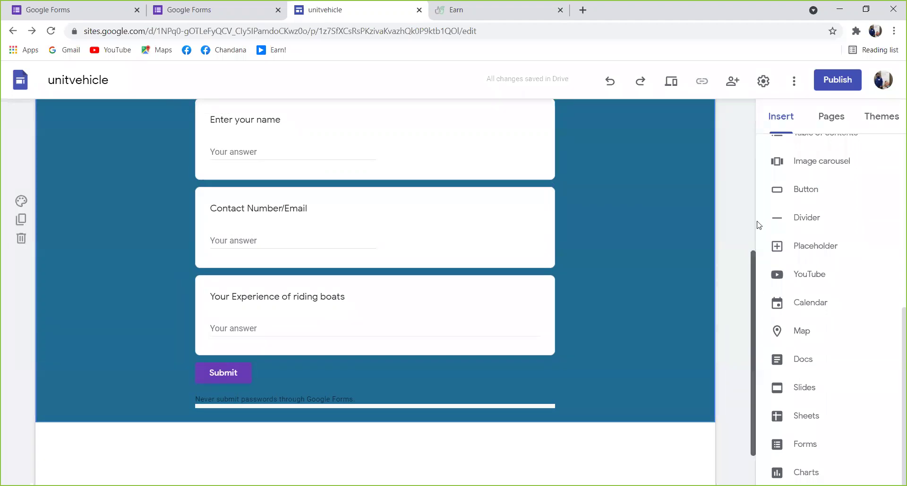
click(755, 177)
scroll(756, 178, up, 1)
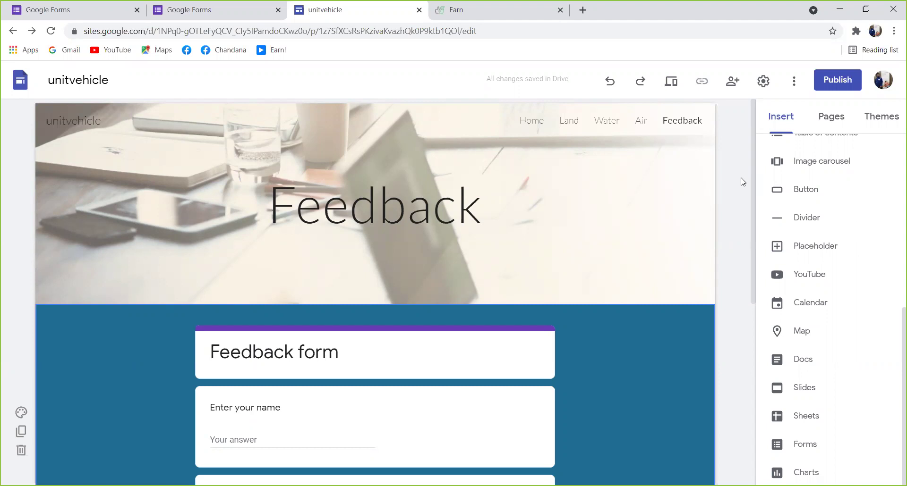
mouse_move(54, 121)
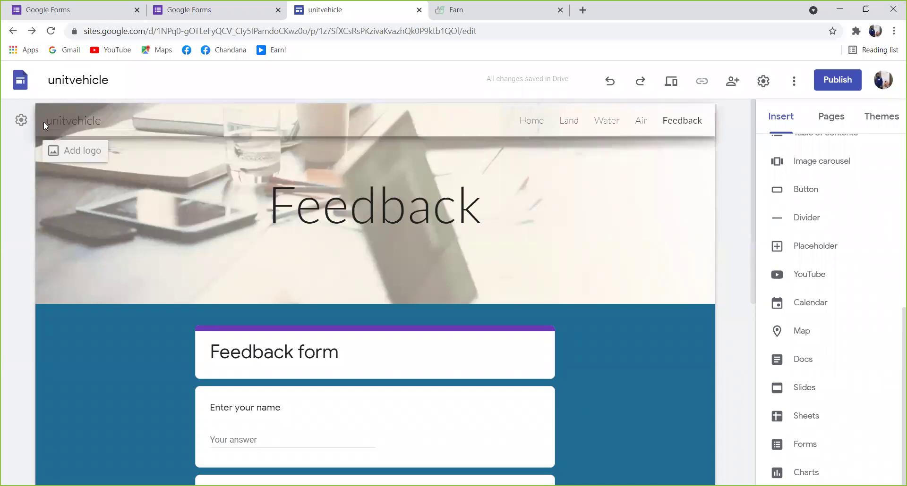
mouse_move(171, 199)
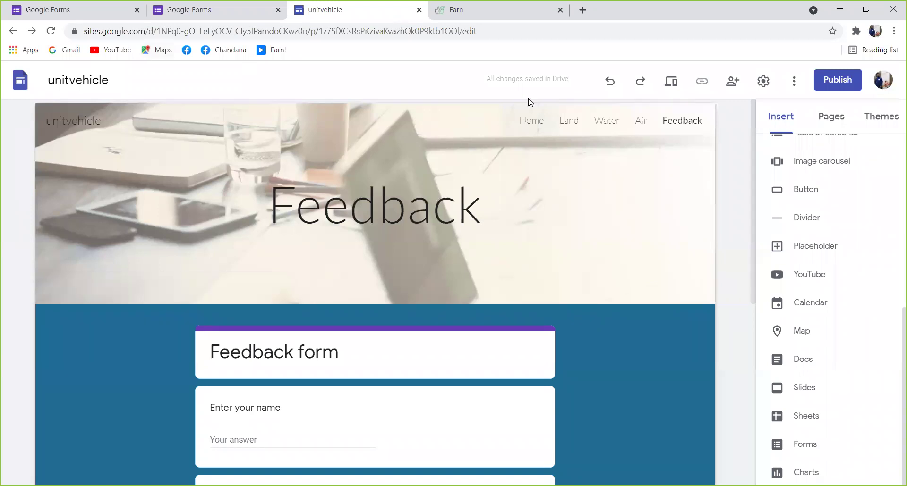
click(837, 82)
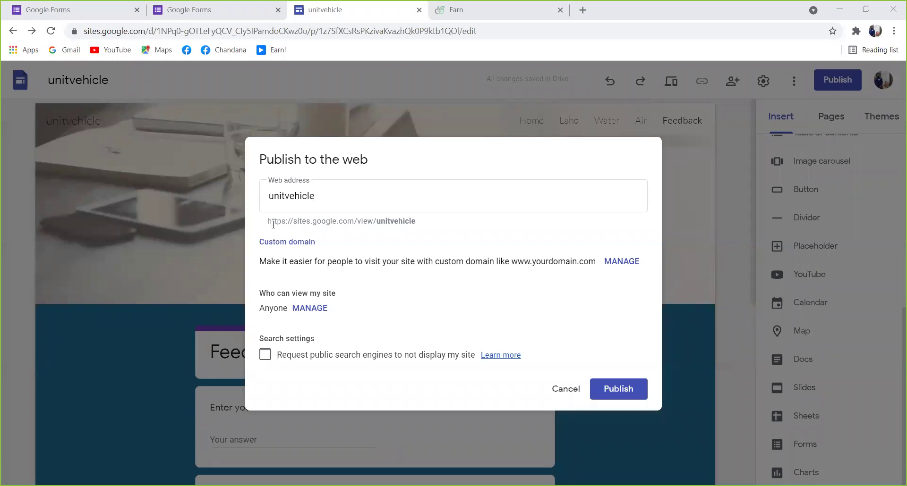
drag(378, 221, 272, 222)
shift+click(416, 222)
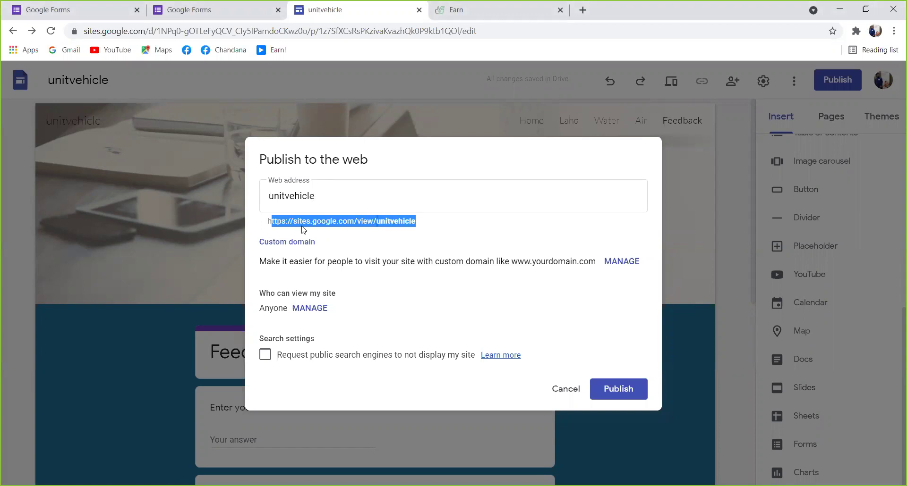
click(268, 225)
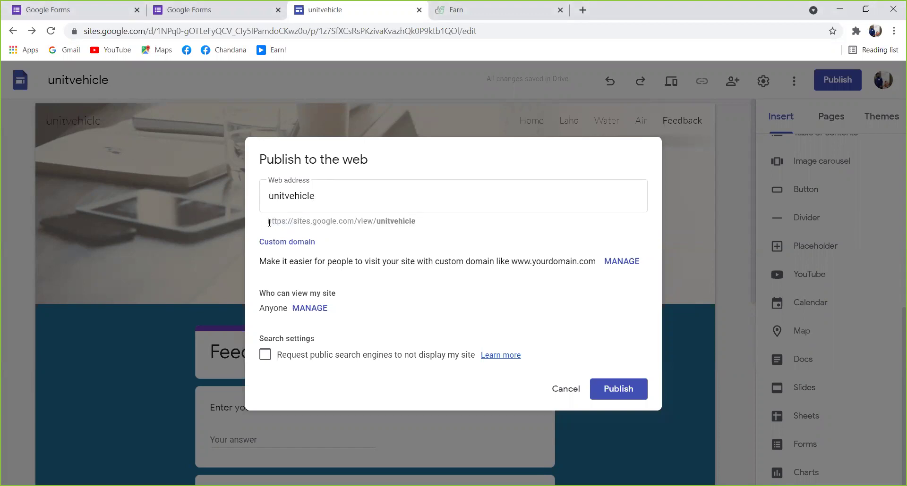
drag(268, 221, 416, 221)
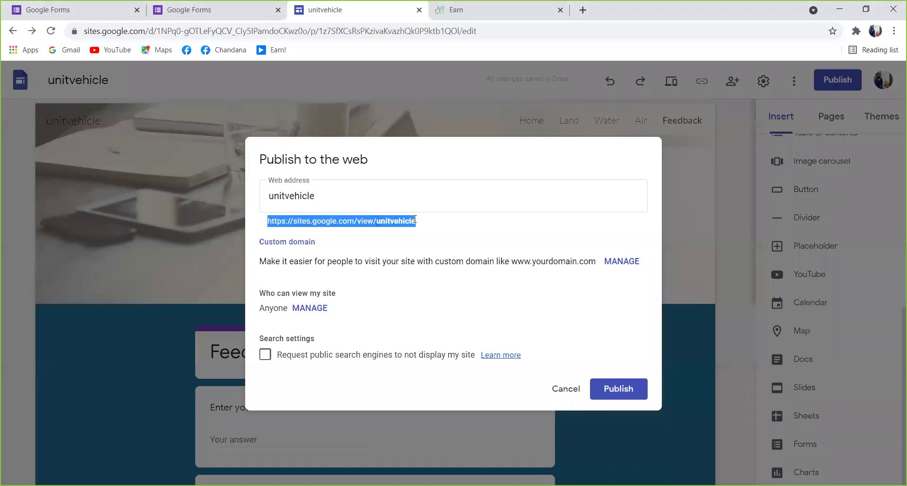
- Copy the selected web address and publish the site
right_click(388, 219)
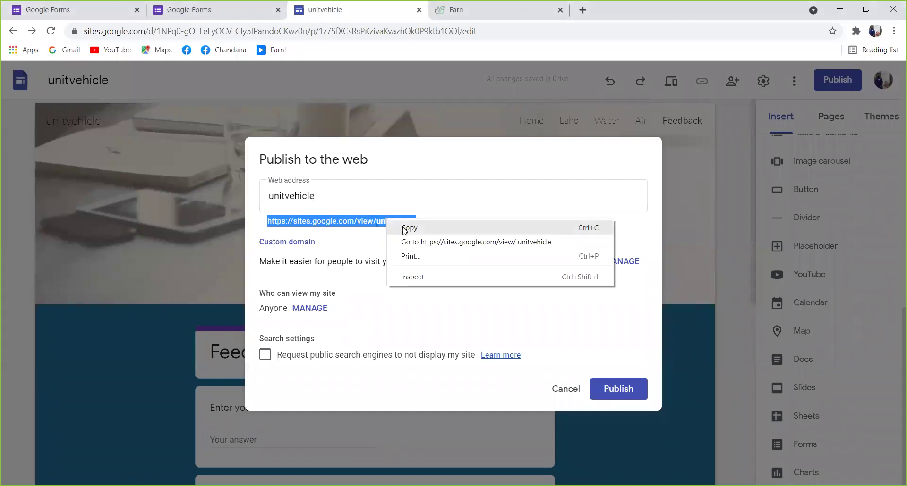
click(404, 229)
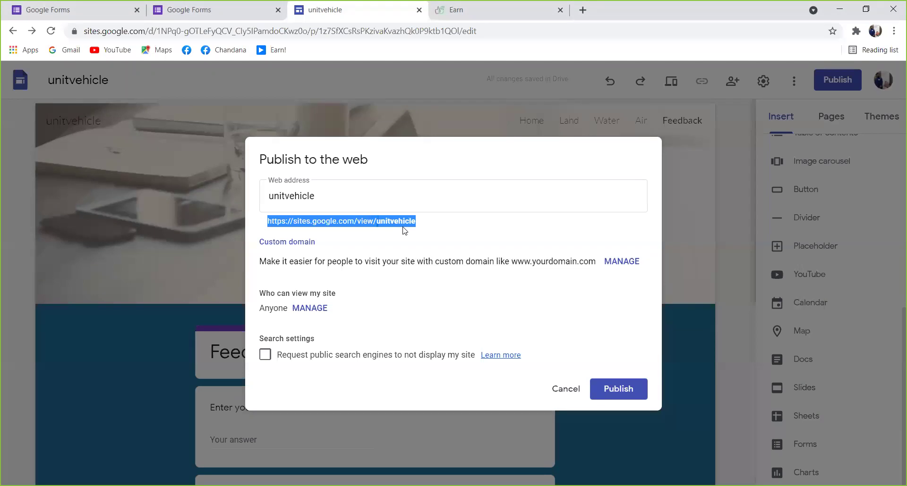
click(619, 390)
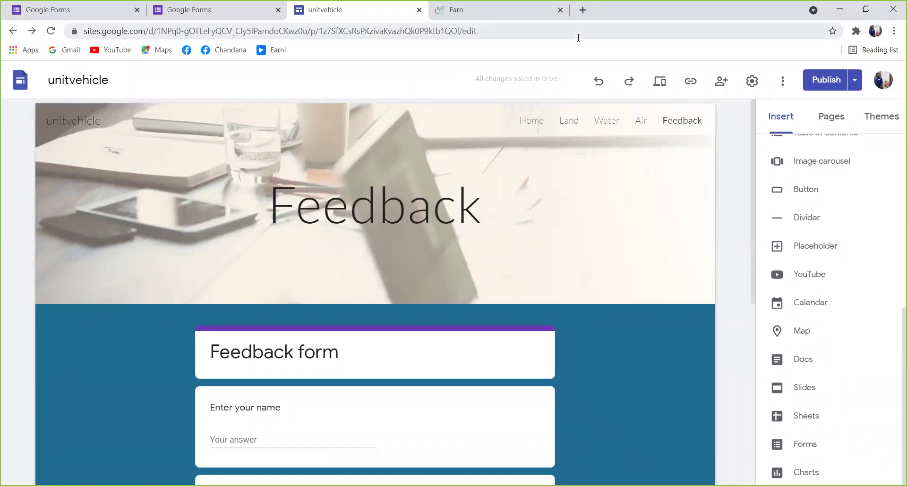
click(584, 10)
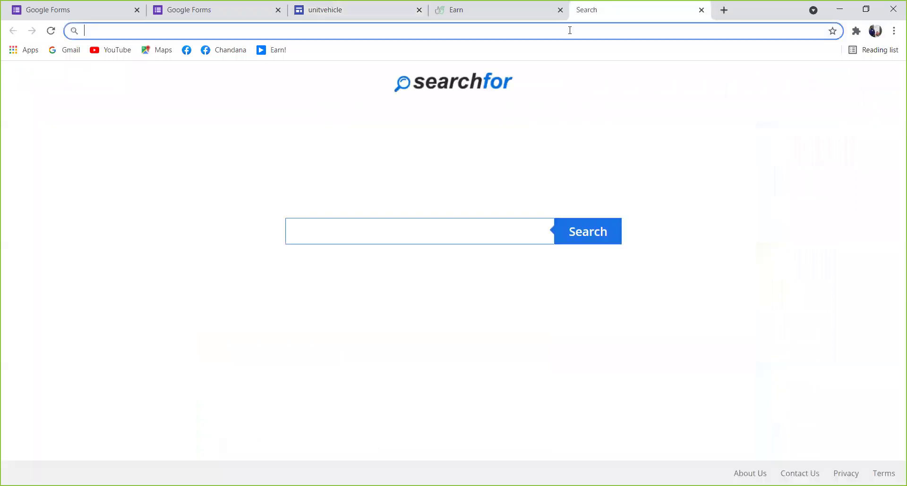
click(453, 32)
key(ctrl+v)
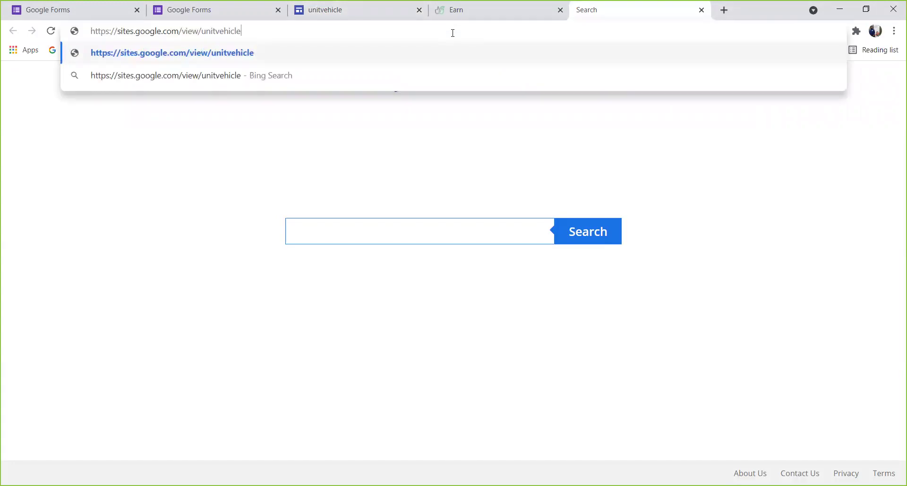
key(Return)
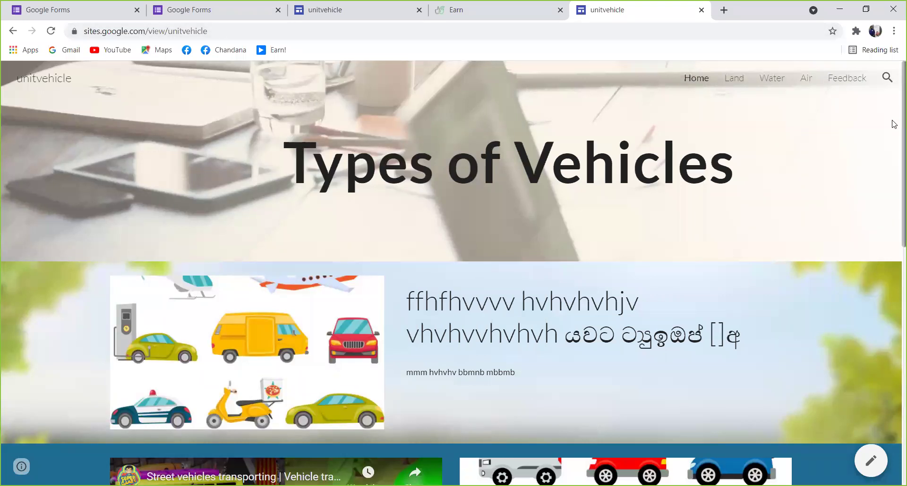
- Review the published Home page from the Types of Vehicles header through the video and pictures to the embedded map
scroll(894, 142, down, 5)
scroll(894, 210, down, 7)
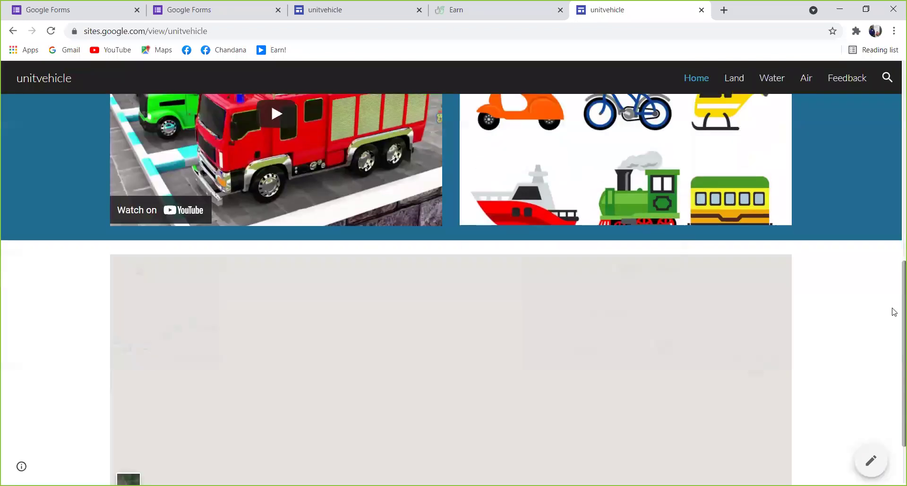
scroll(892, 270, up, 11)
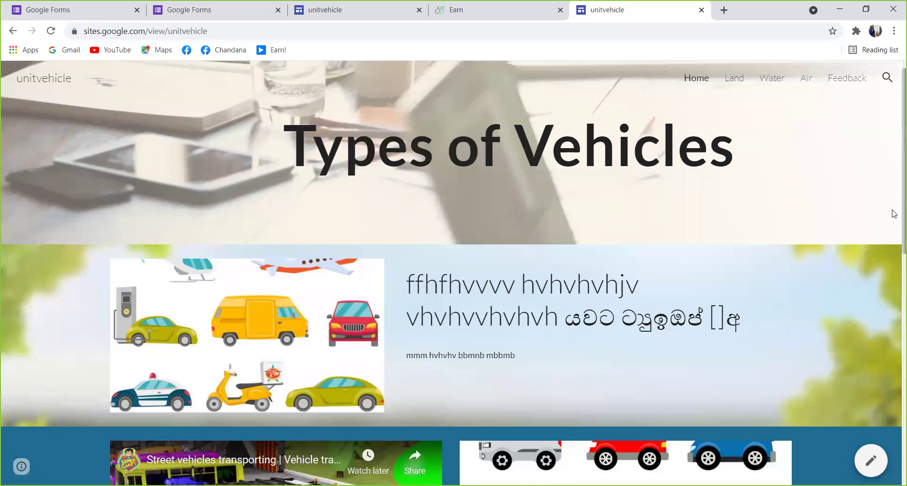
scroll(894, 217, down, 2)
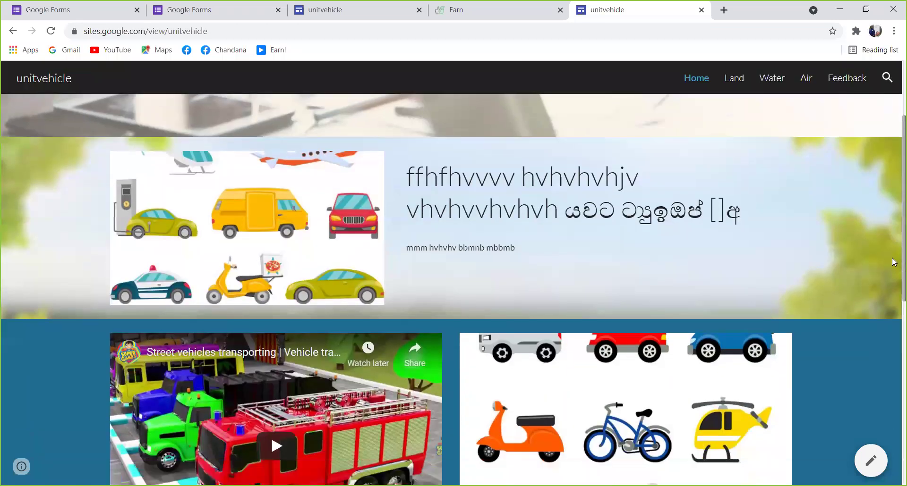
scroll(894, 303, down, 2)
scroll(894, 377, down, 5)
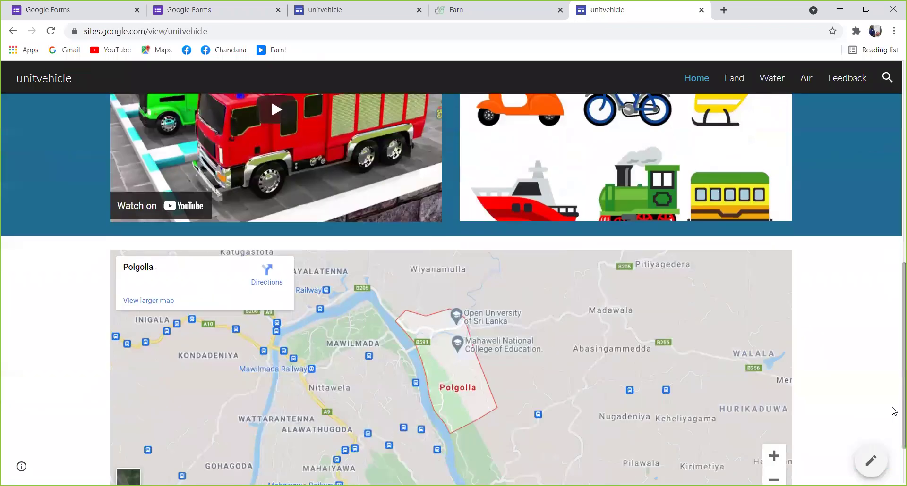
scroll(894, 324, up, 3)
scroll(894, 282, up, 3)
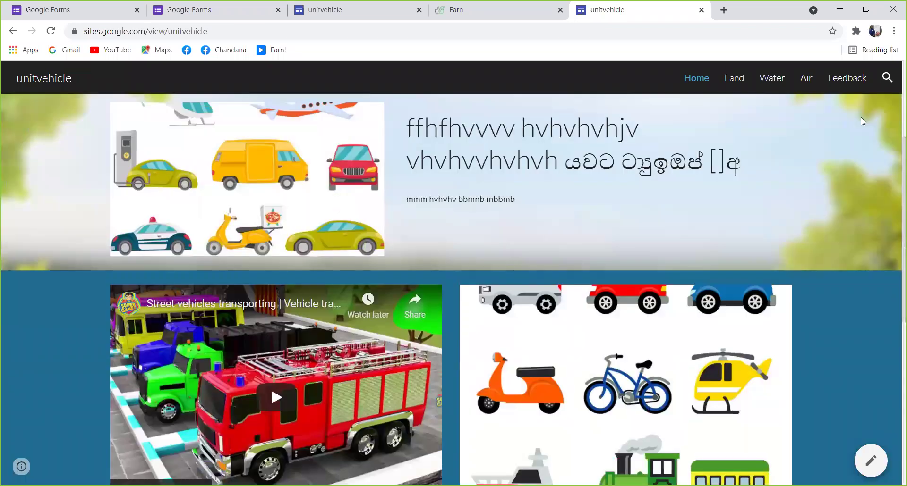
- Open the published Feedback page and check the embedded Feedback form down to its Submit button
click(844, 81)
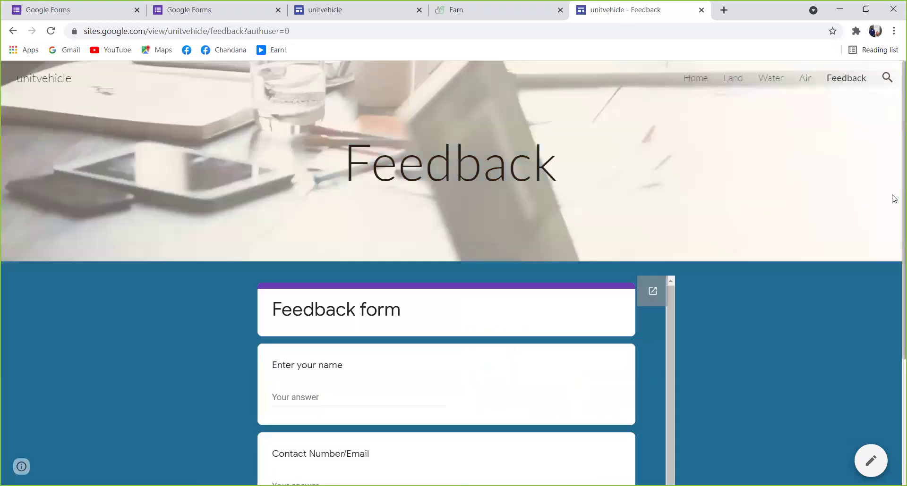
scroll(892, 298, down, 3)
scroll(892, 398, down, 1)
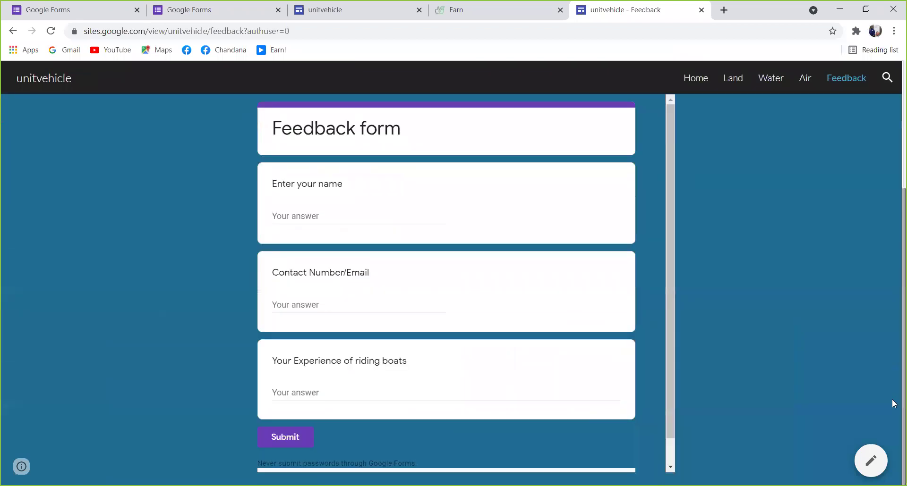
scroll(892, 265, up, 4)
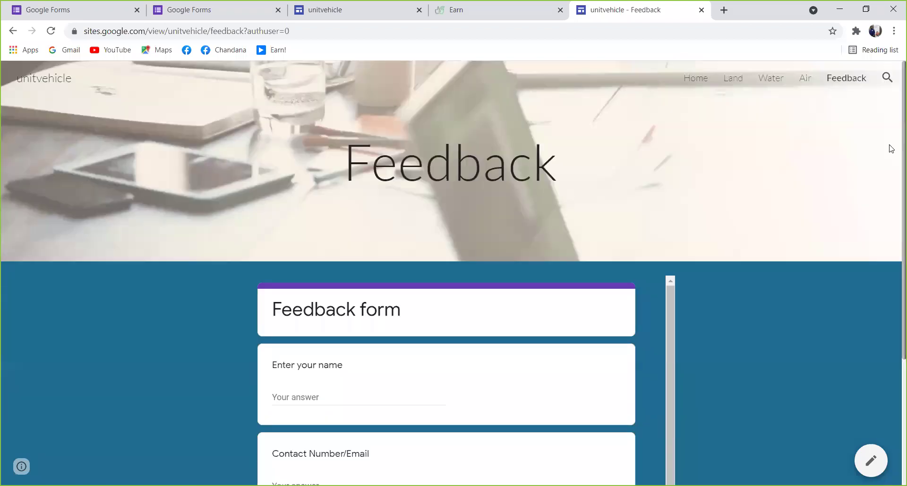
- Return to the published Home page and look through its sections as far as the map
click(698, 79)
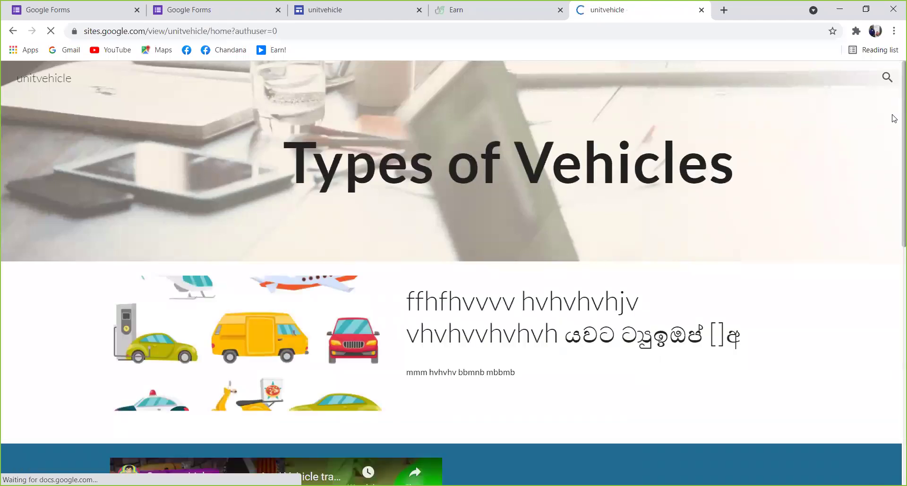
scroll(894, 192, down, 1)
scroll(893, 307, down, 6)
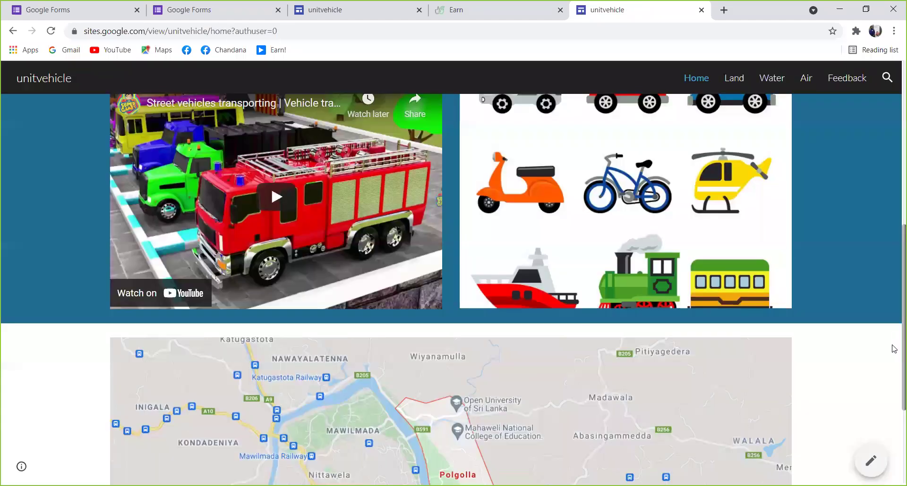
scroll(887, 82, up, 8)
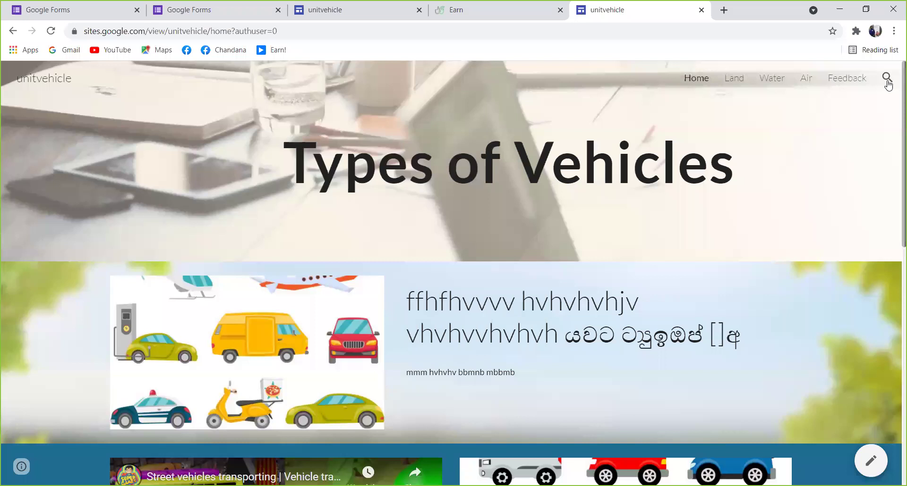
- Test the Search link on the published Land page, and return to that page
click(734, 81)
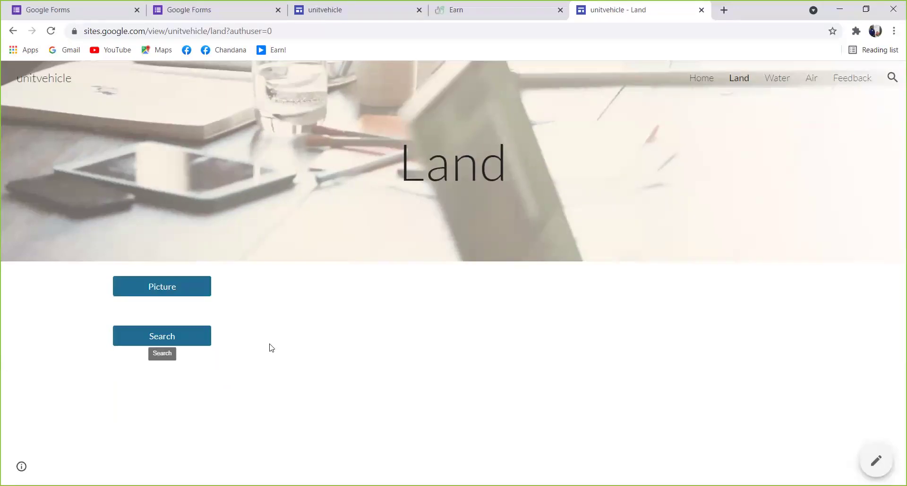
click(161, 336)
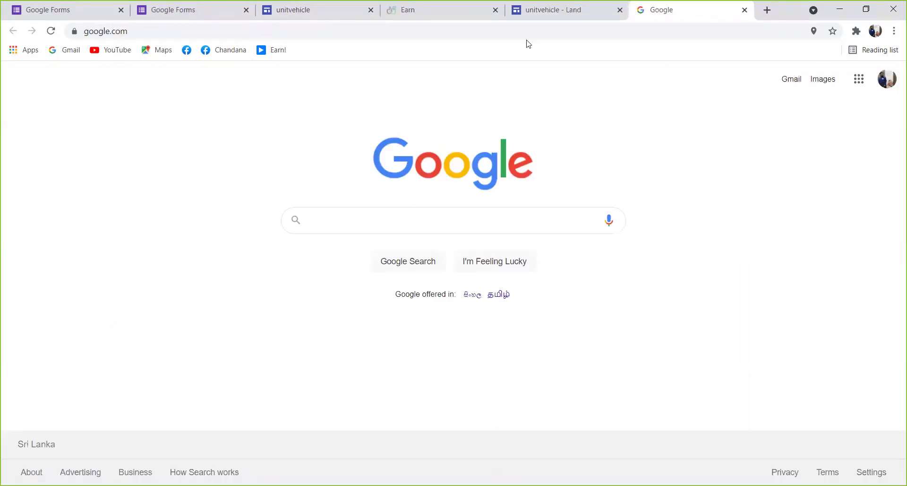
click(568, 6)
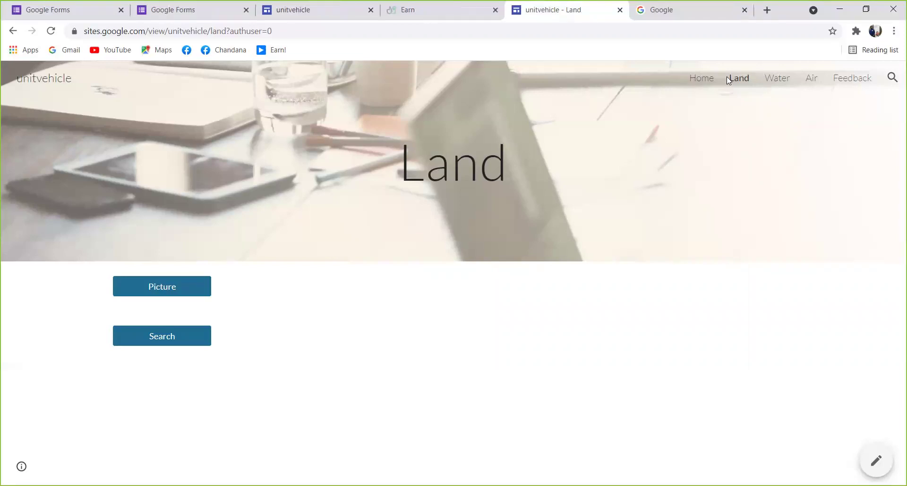
- Check the published Home page down to the text below the map, and close it to return to the unitvehicle site editor
click(706, 84)
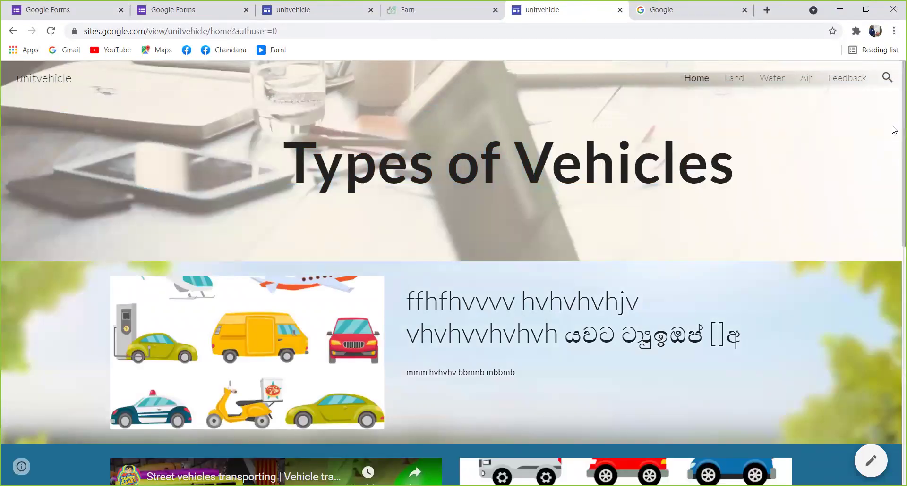
scroll(894, 364, down, 1)
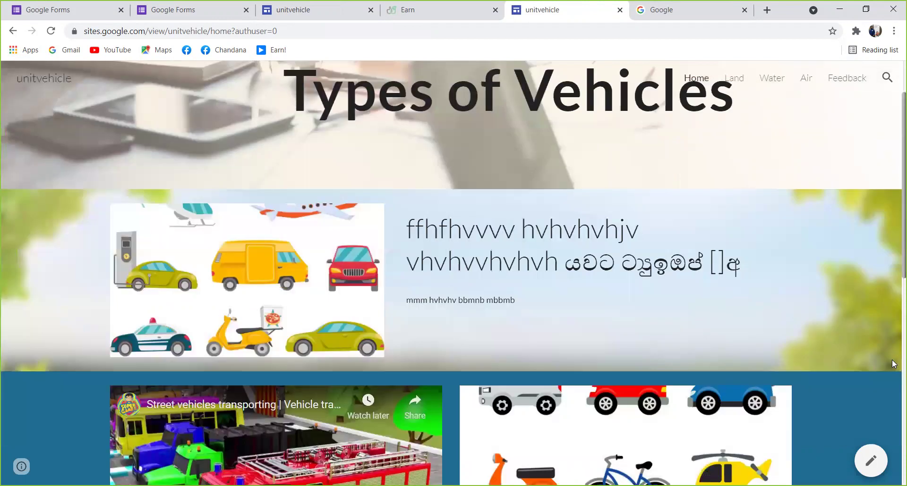
scroll(894, 434, down, 8)
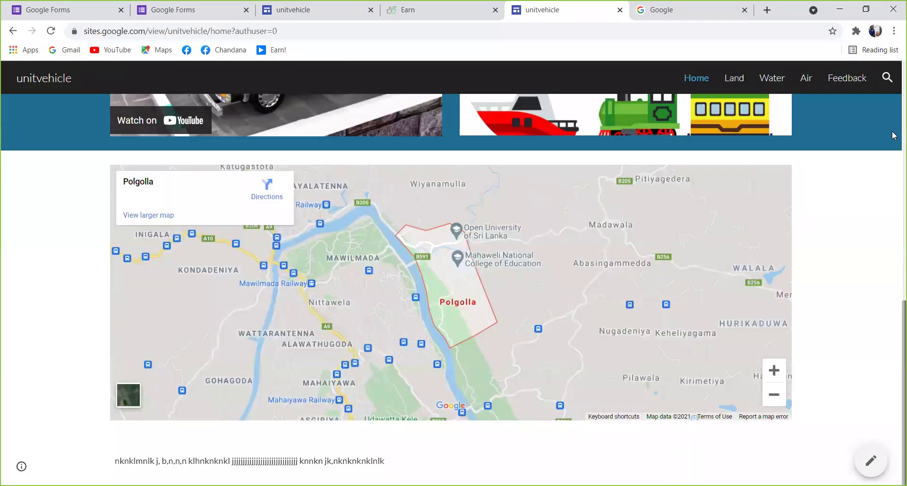
key(Home)
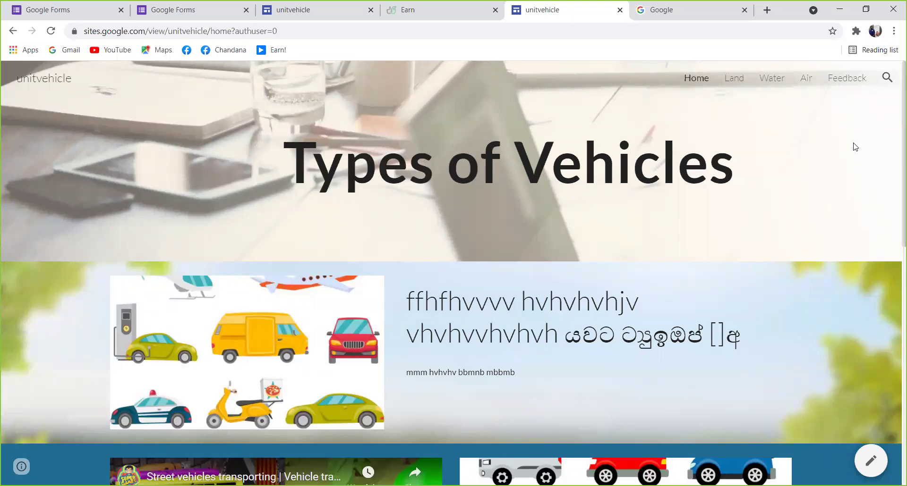
click(620, 10)
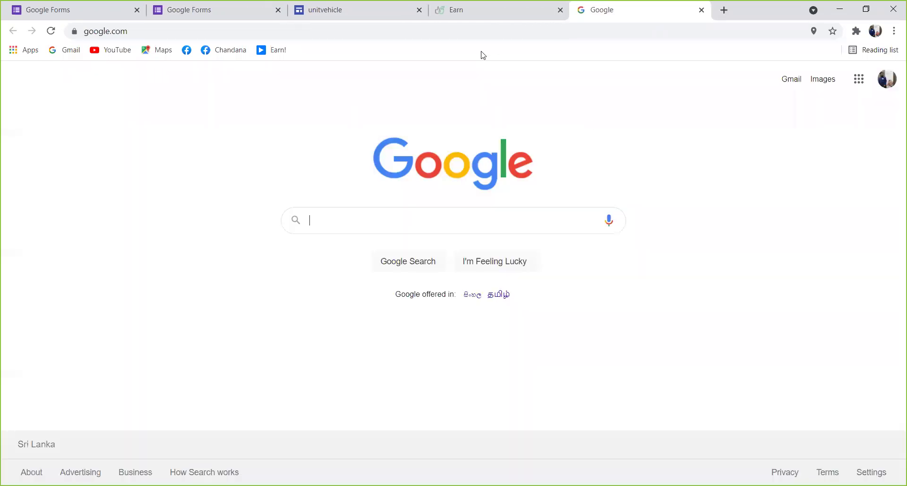
click(347, 7)
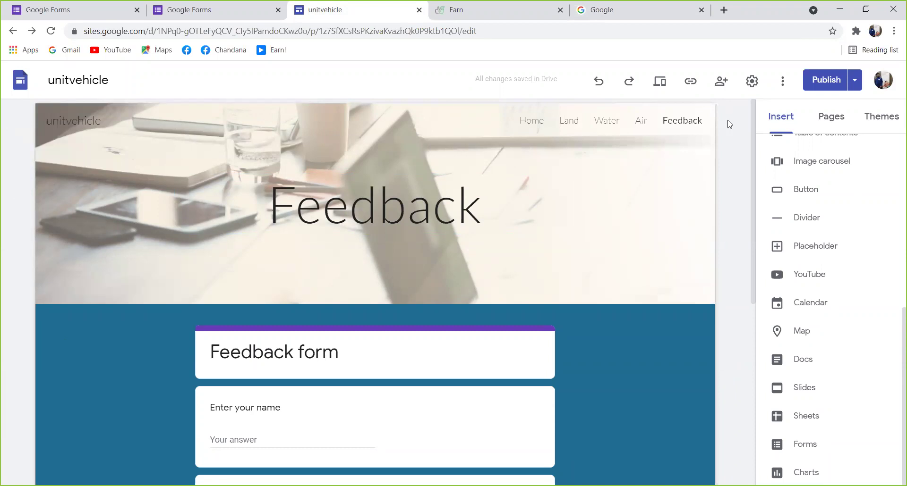
- Set the site's navigation mode to Side and check the page links in the side menu
click(752, 82)
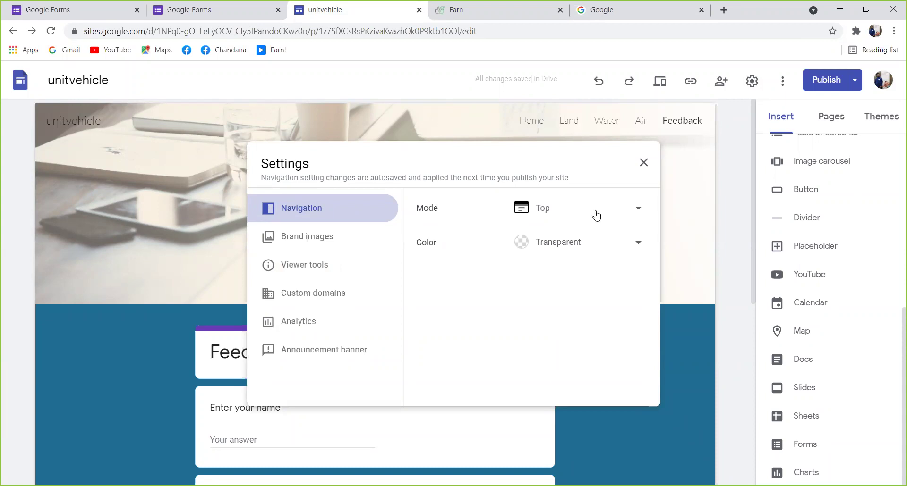
click(637, 215)
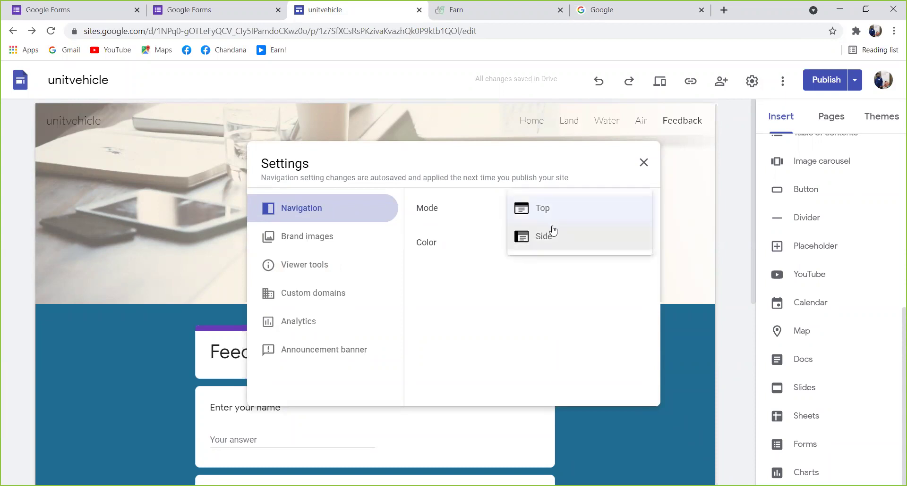
click(549, 236)
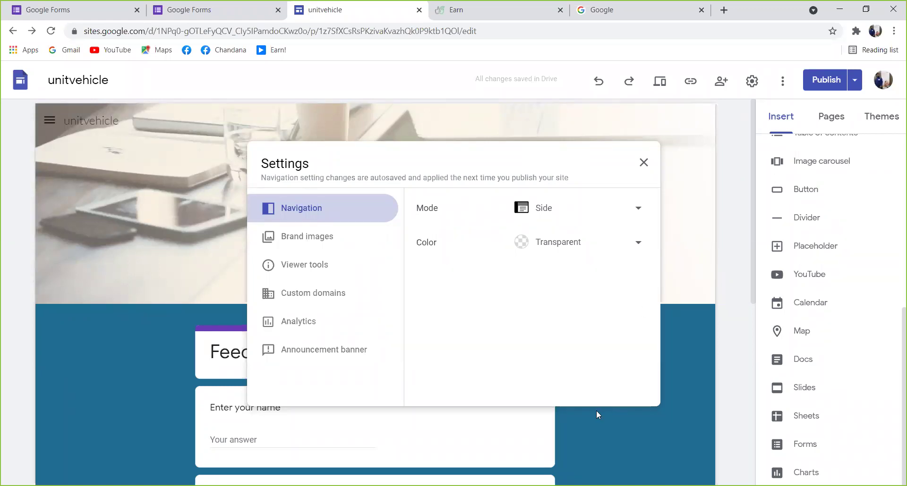
click(643, 162)
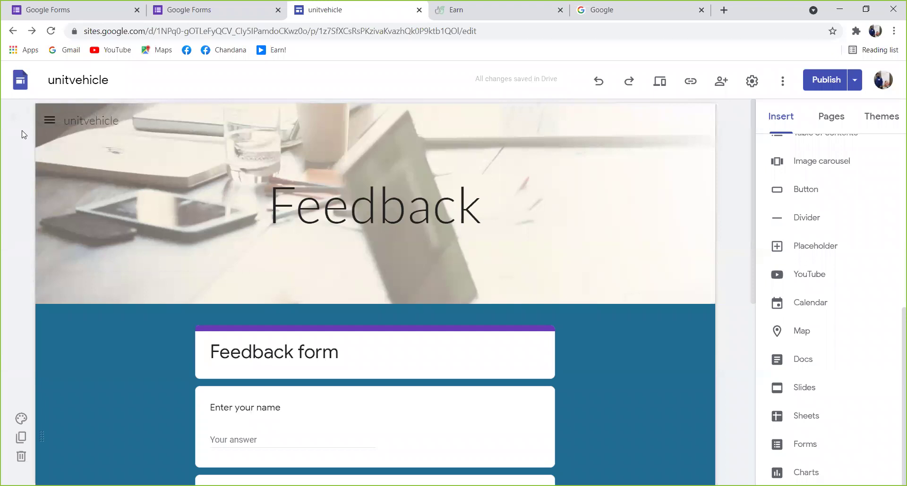
click(52, 121)
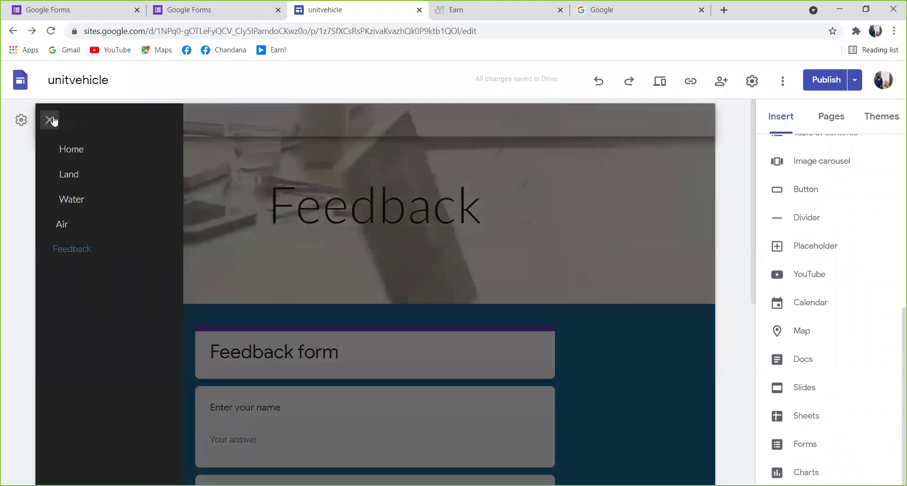
click(246, 147)
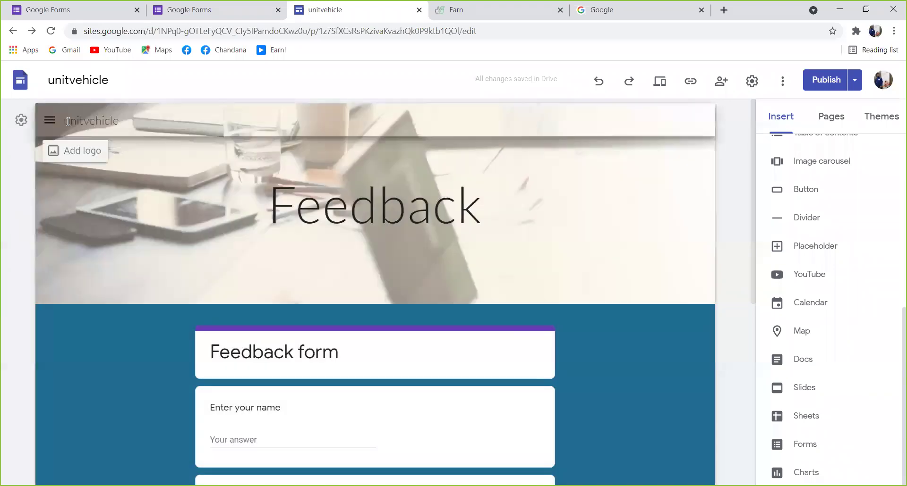
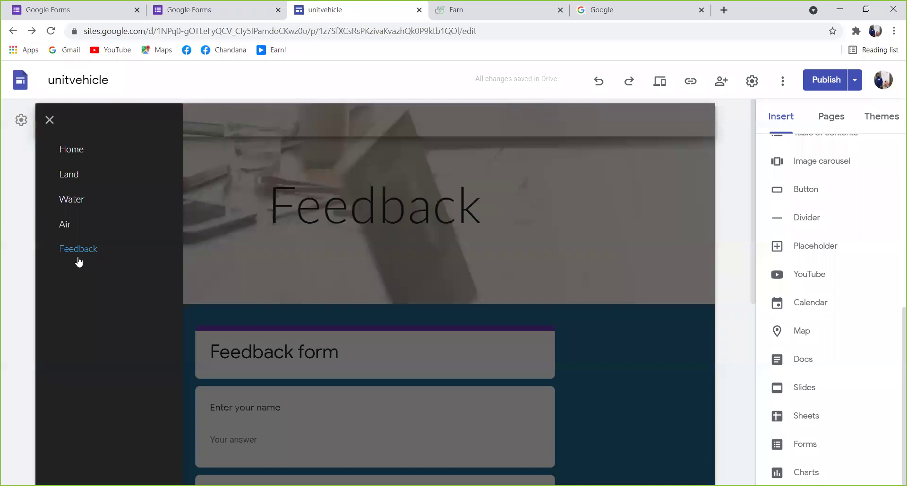
- Restore the site's navigation mode to Top
click(752, 83)
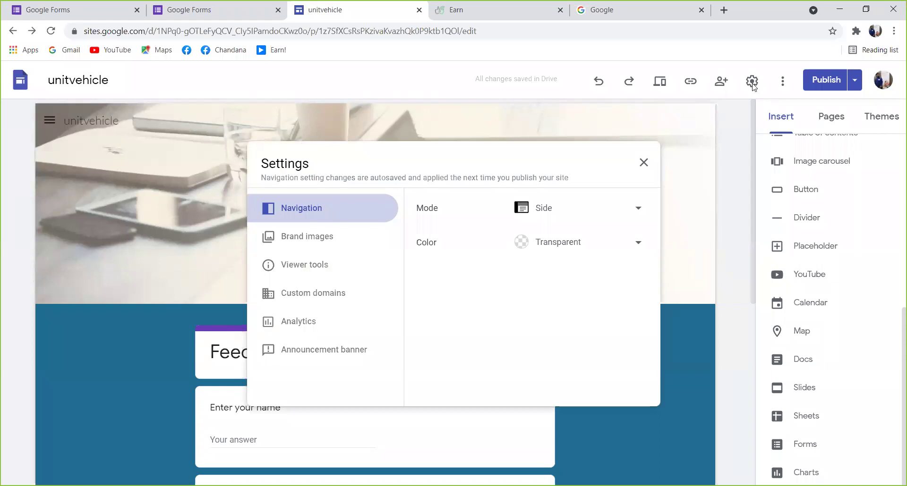
click(557, 212)
click(560, 181)
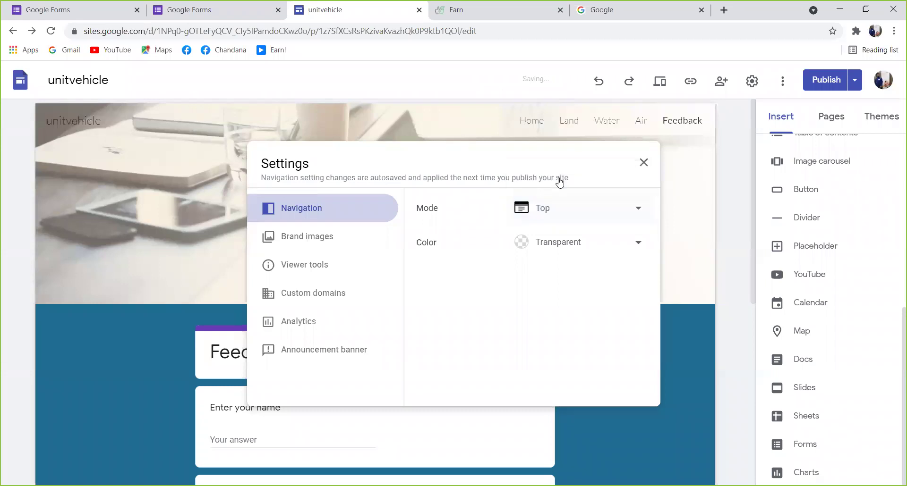
- Close the navigation settings, then upload the image file "logo" from the sites folder as the site's logo
click(643, 162)
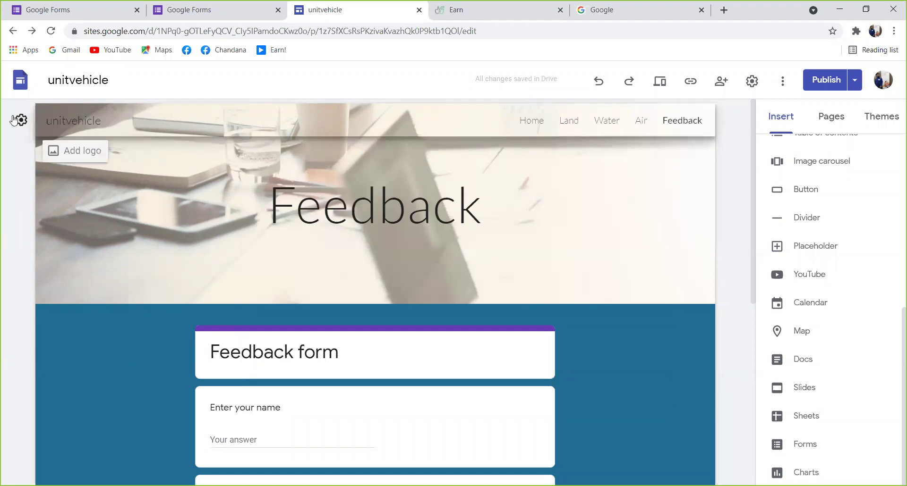
click(84, 151)
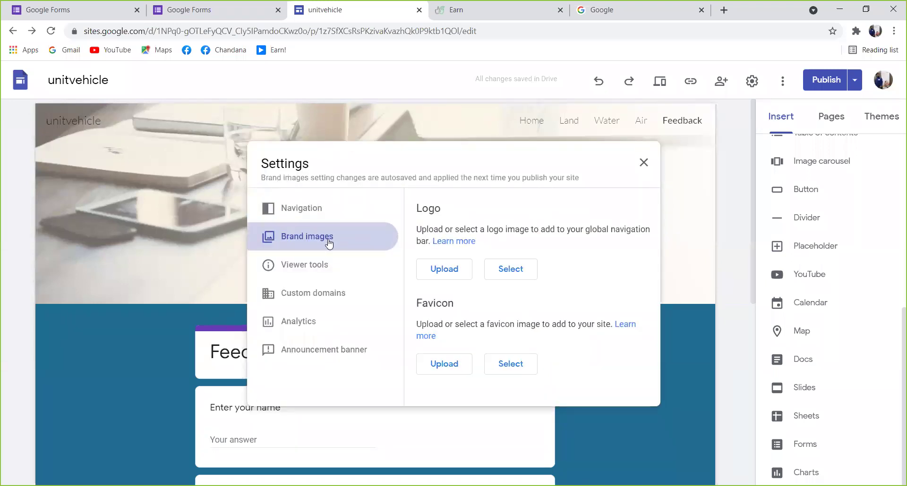
click(451, 270)
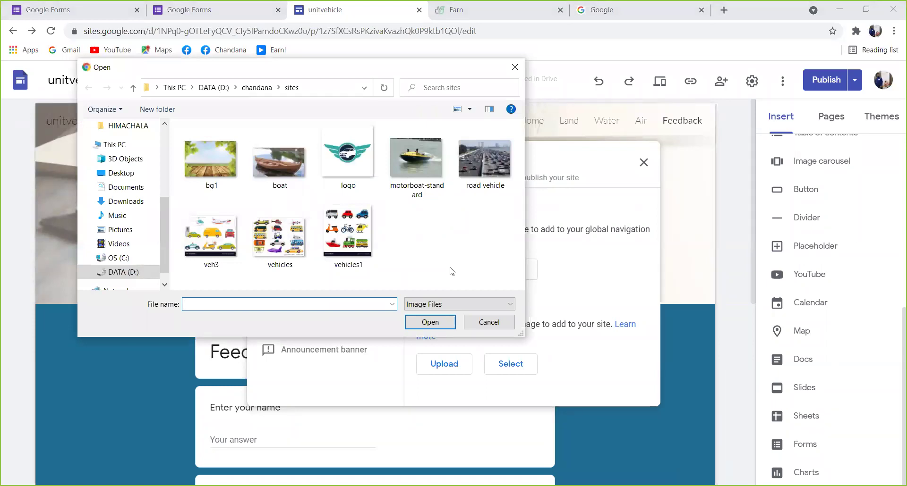
click(360, 158)
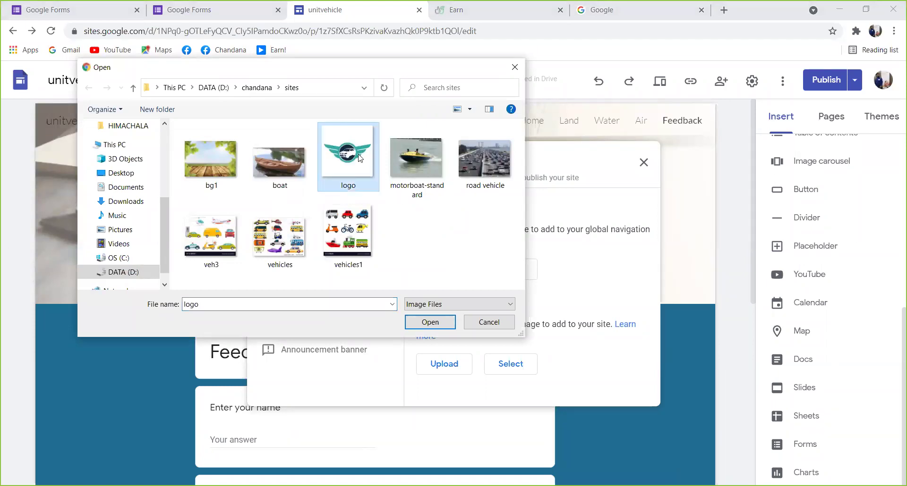
click(439, 325)
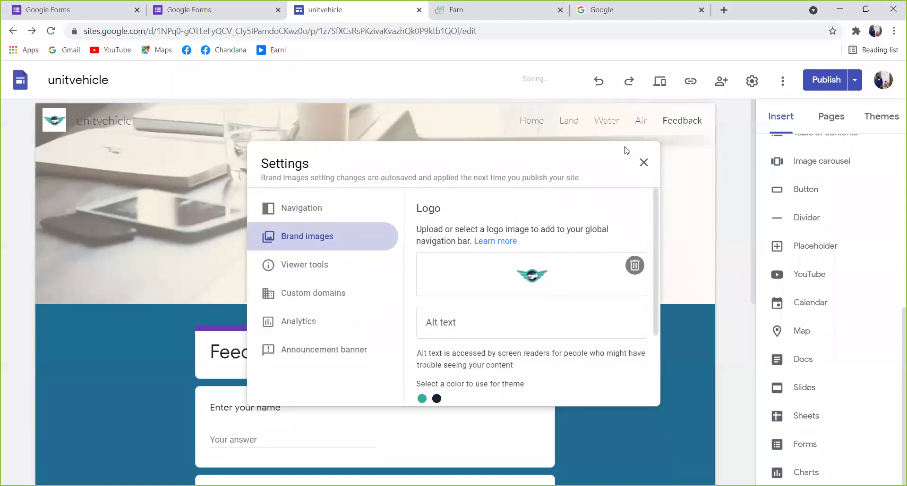
click(641, 168)
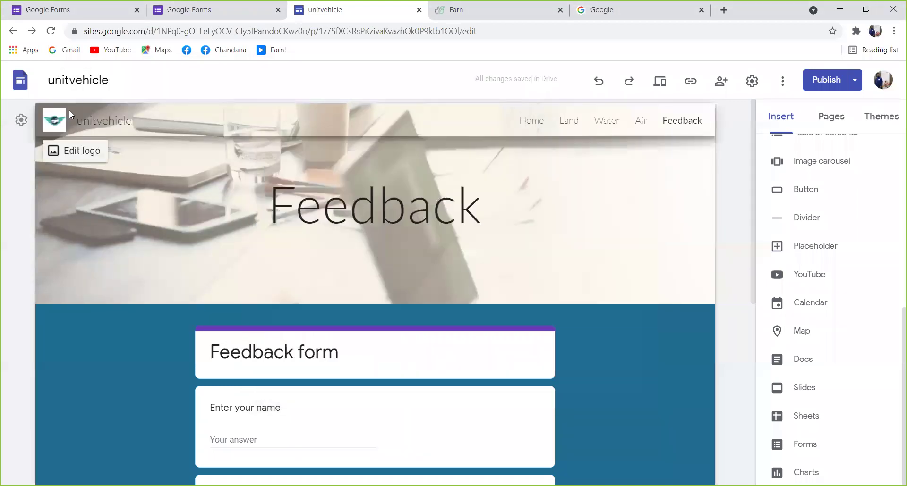
mouse_move(156, 208)
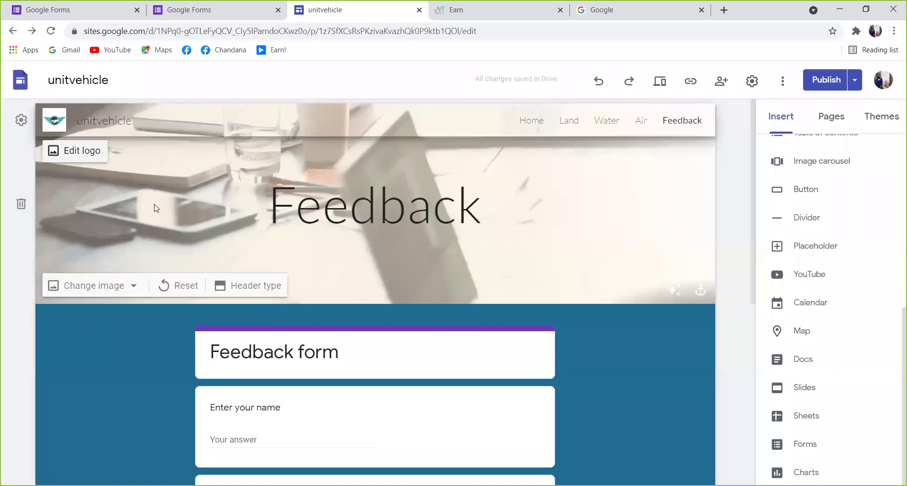
click(645, 216)
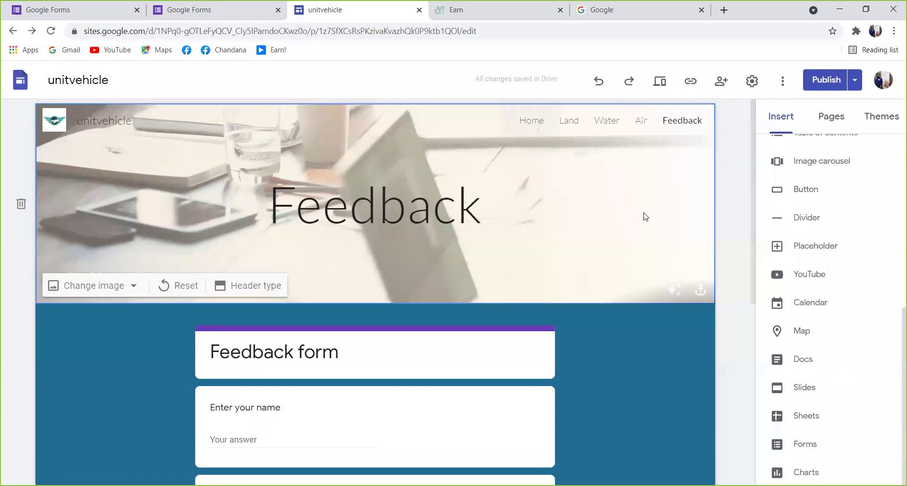